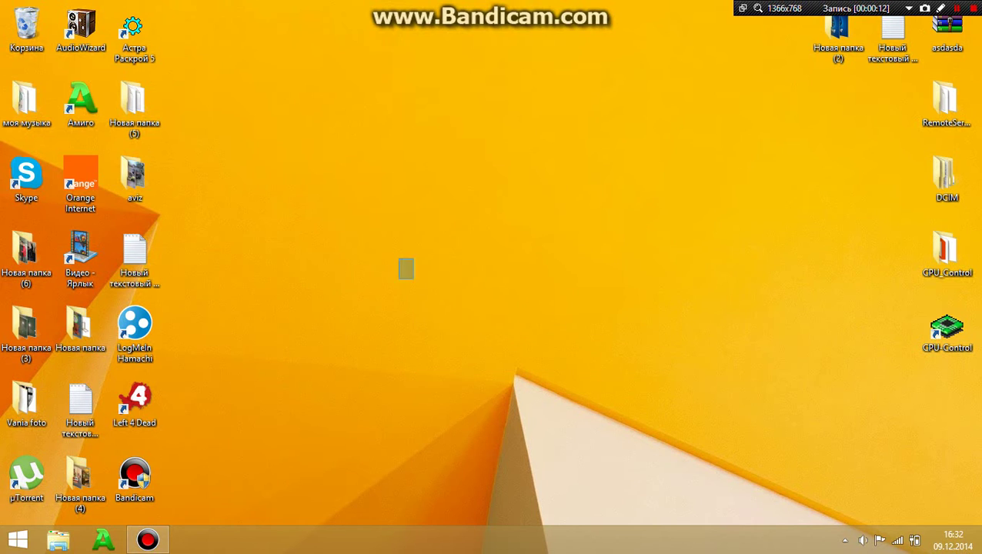
Step: View the computer's system properties for its processor and memory specifications, and close the windows
drag(414, 278, 571, 373)
click(58, 540)
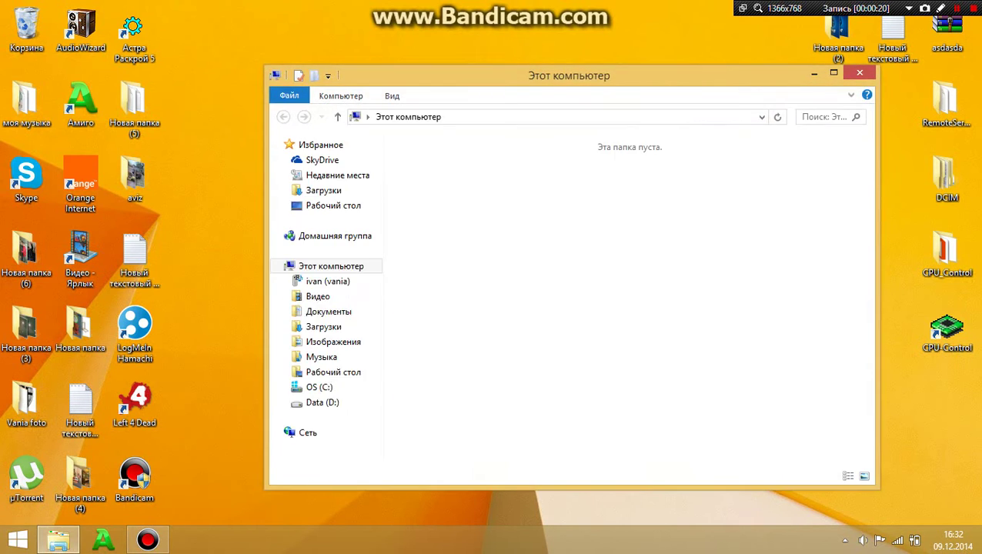
right_click(653, 203)
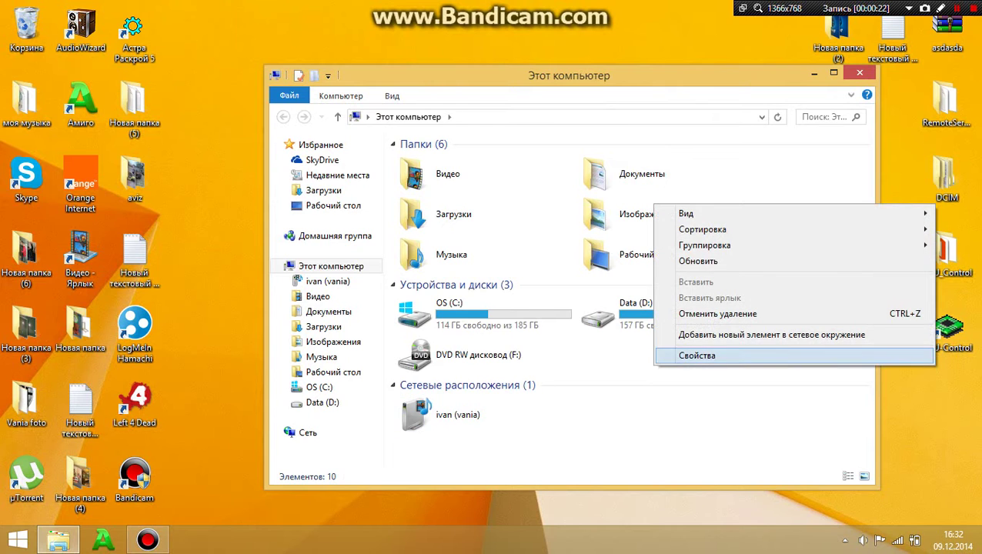
click(677, 355)
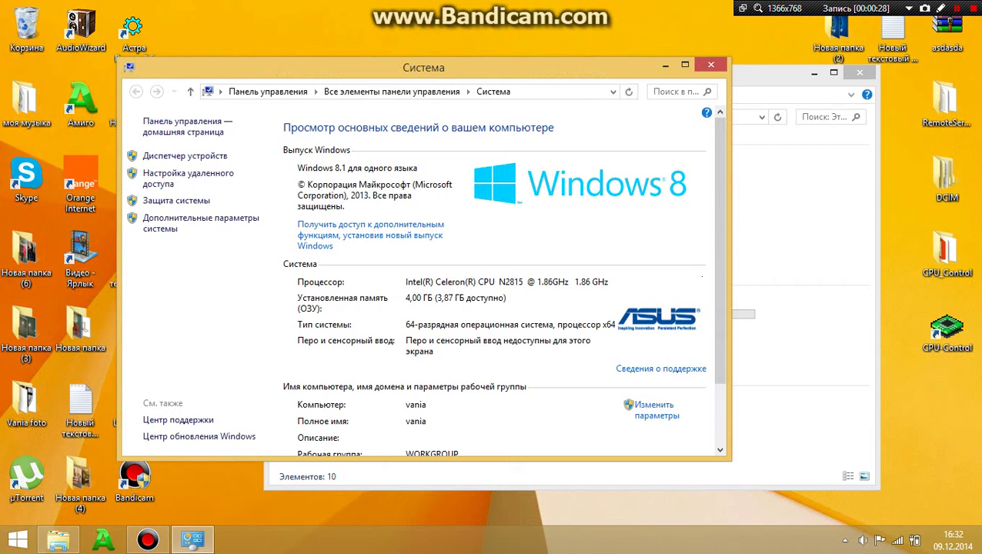
click(711, 65)
click(859, 72)
drag(579, 157, 412, 253)
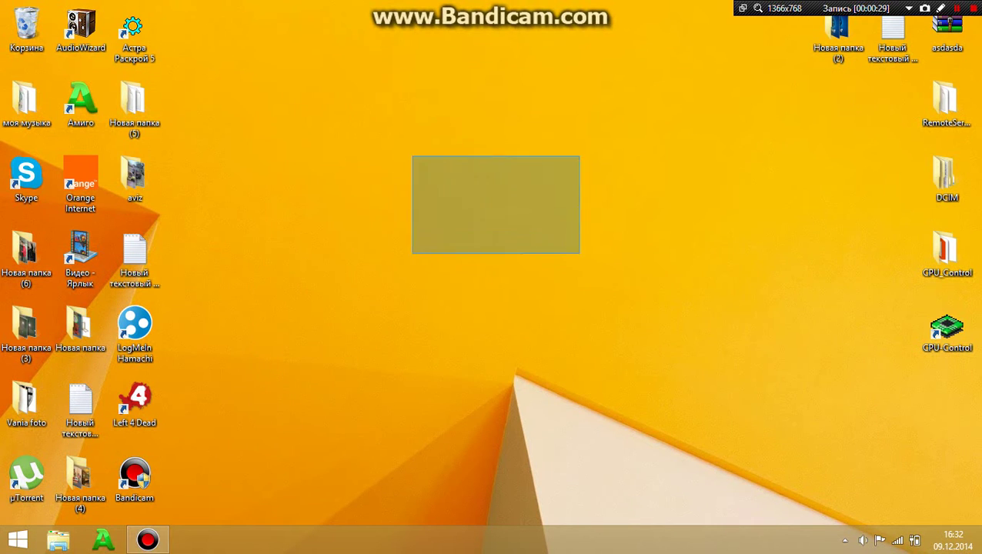
drag(580, 253, 579, 253)
drag(407, 194, 559, 373)
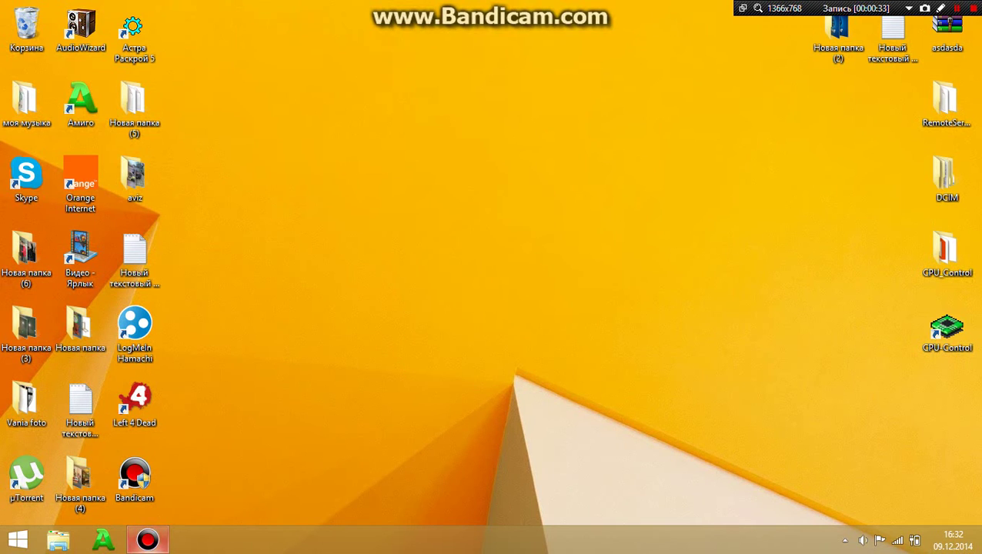
drag(320, 404, 417, 193)
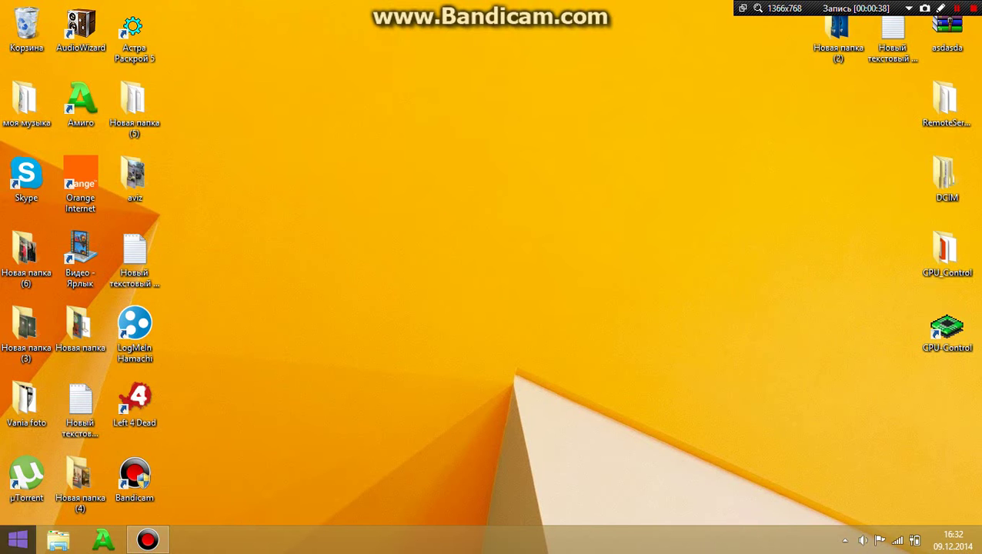
click(17, 540)
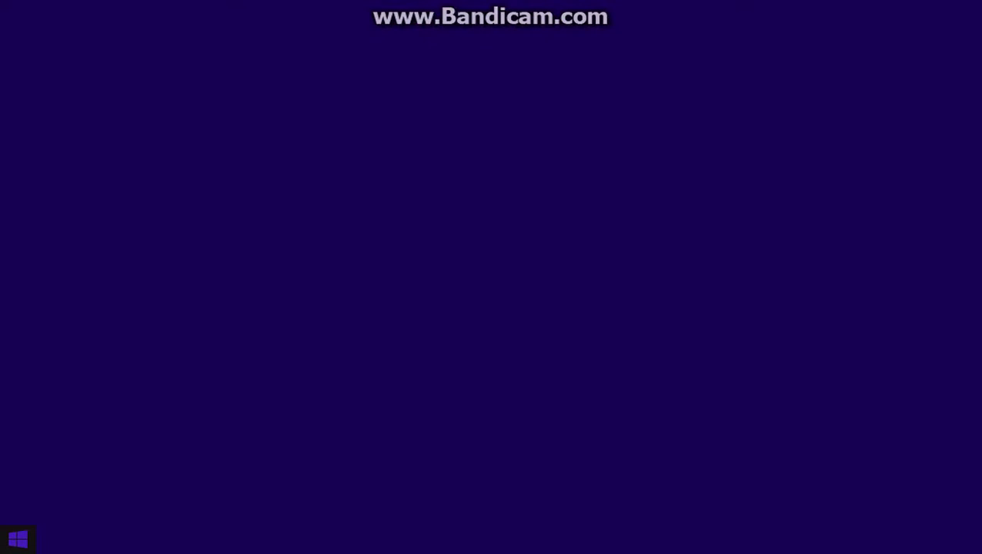
click(17, 540)
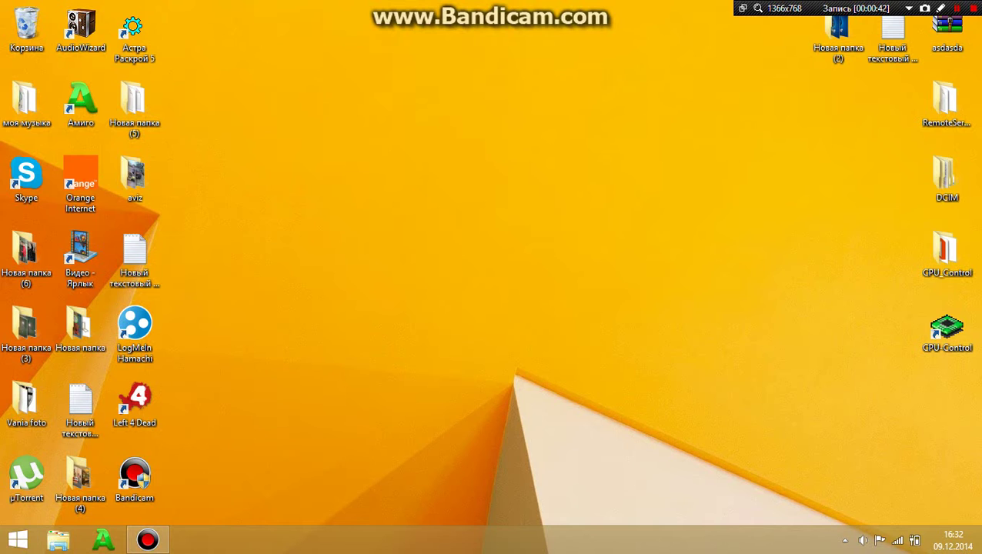
drag(648, 95, 443, 369)
click(17, 540)
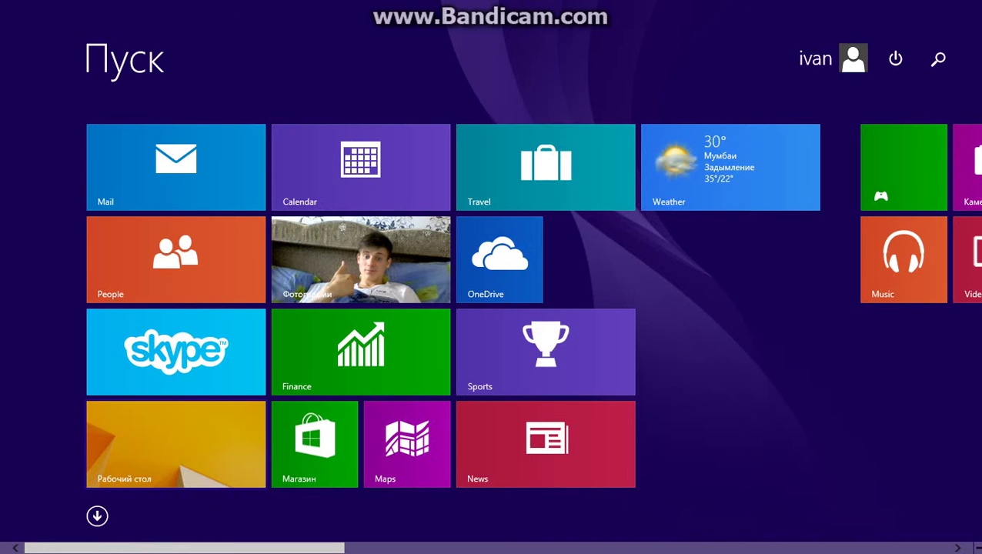
click(176, 445)
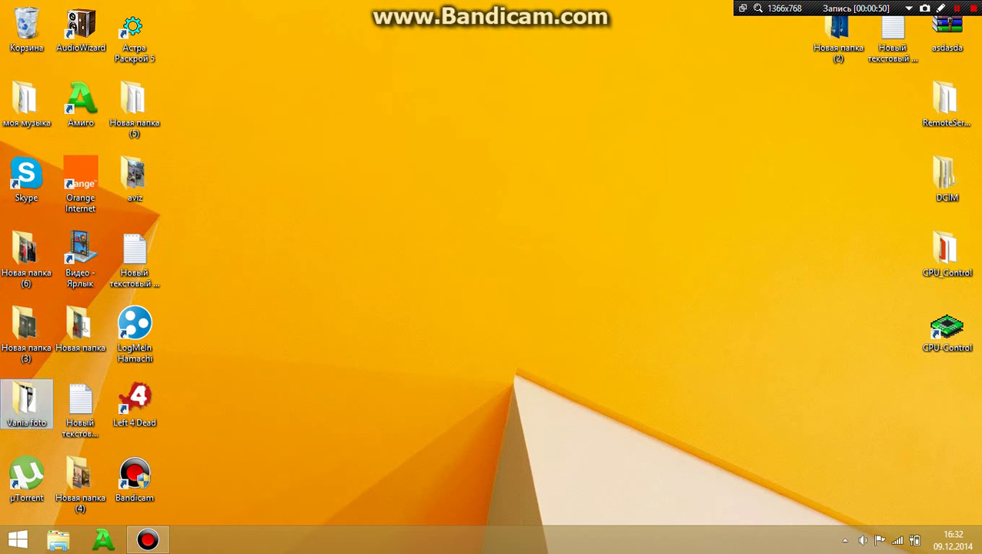
mouse_move(23, 408)
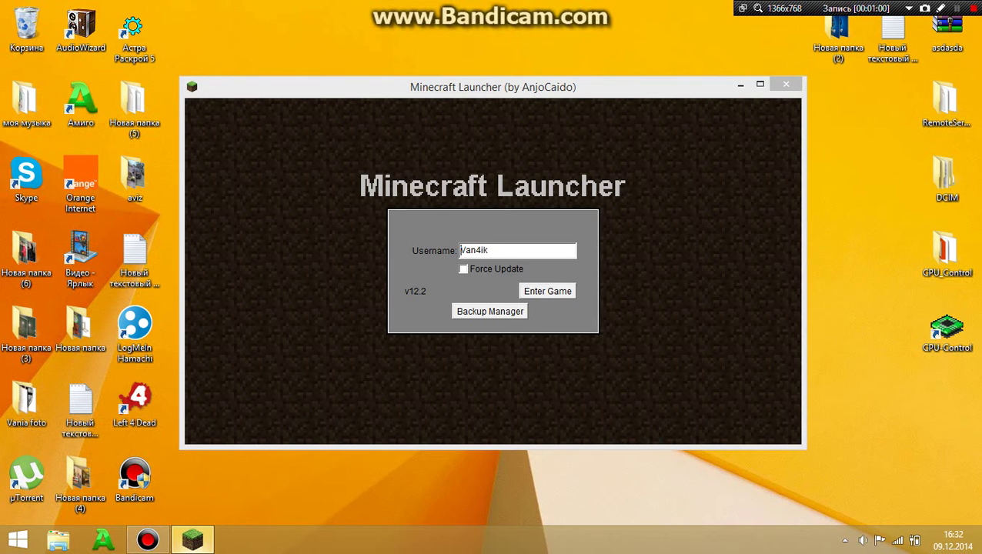
Step: Enter the game from Minecraft Launcher with the filled-in username and load the first saved singleplayer world
drag(492, 87, 482, 63)
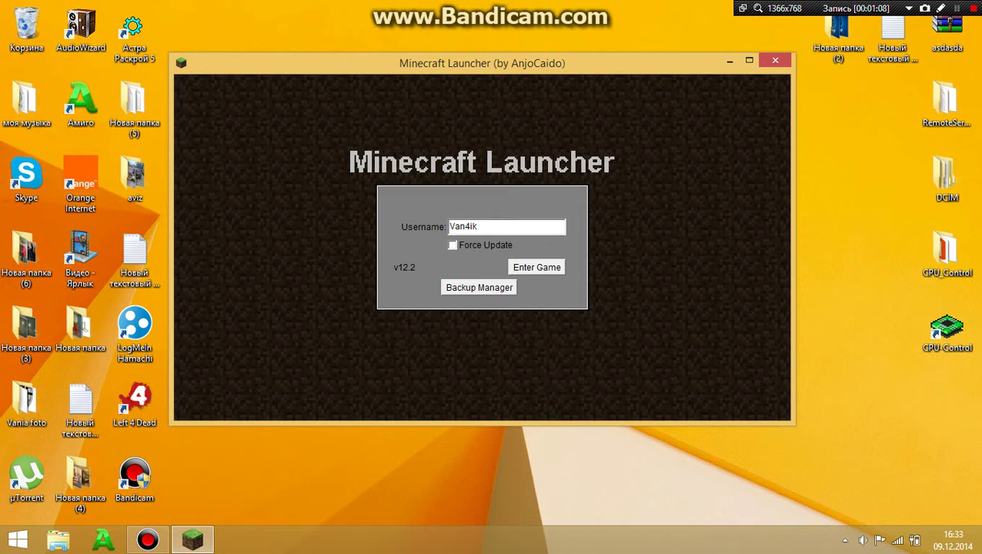
key(Return)
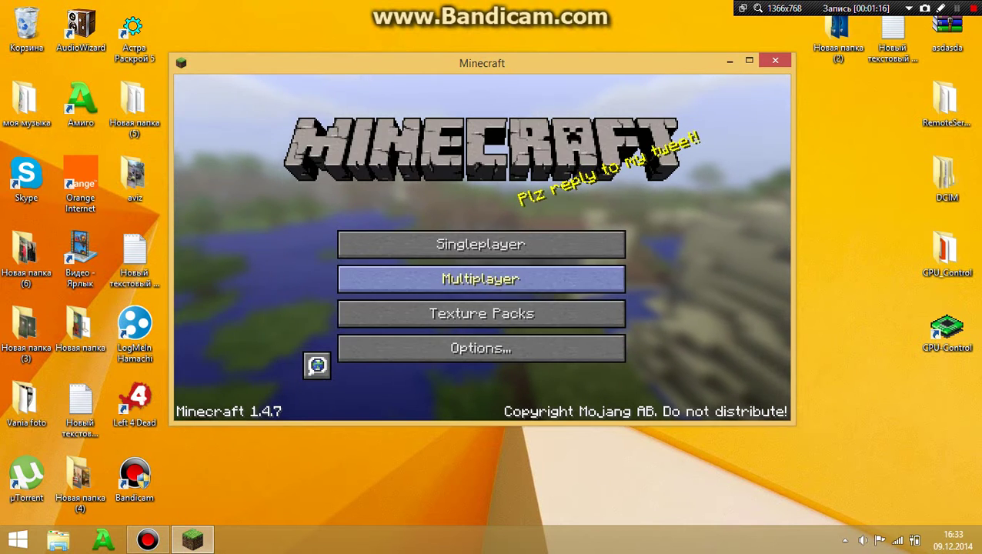
click(482, 245)
double_click(480, 172)
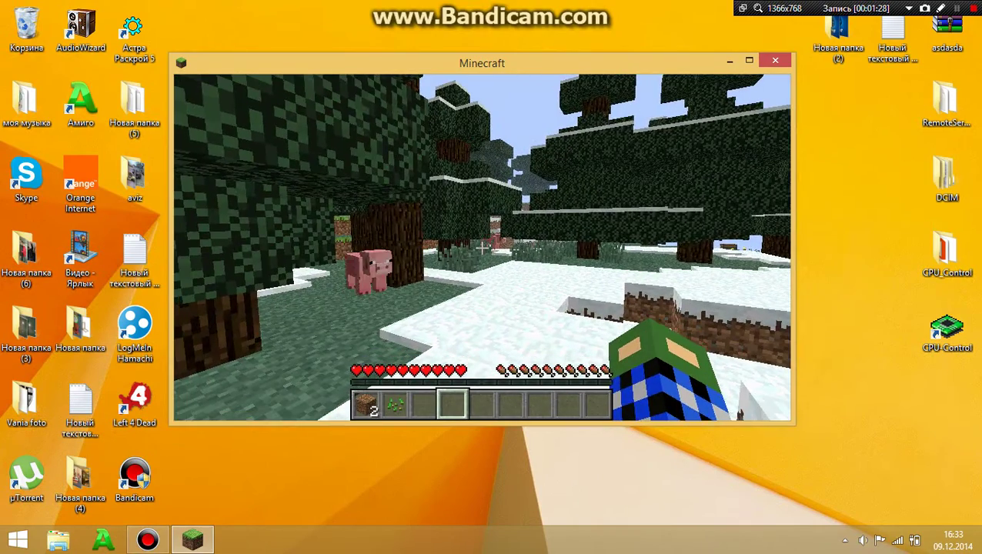
Step: Show the debug overlay and walk forward across the snow to check the frame rate with the current graphics settings
key(F3)
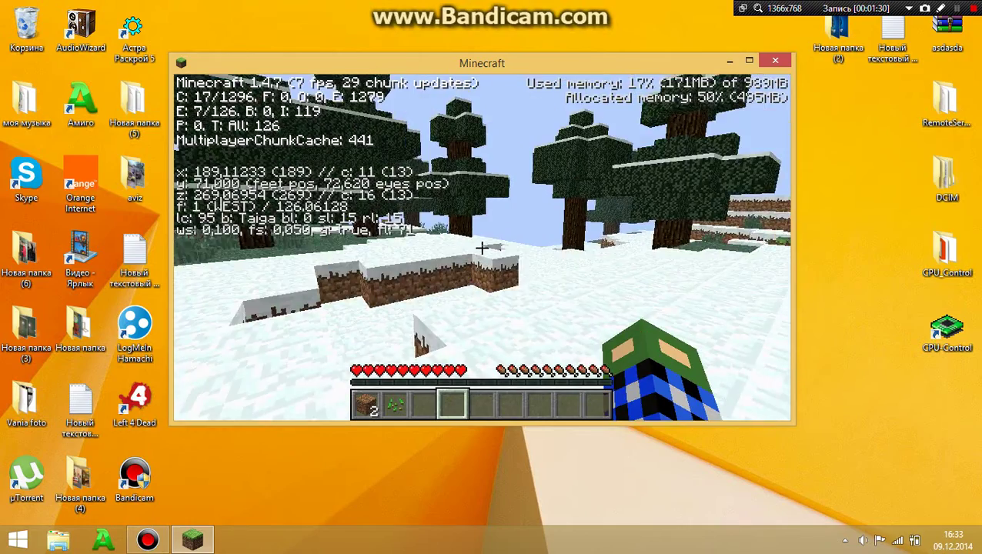
key(w)
key(w)
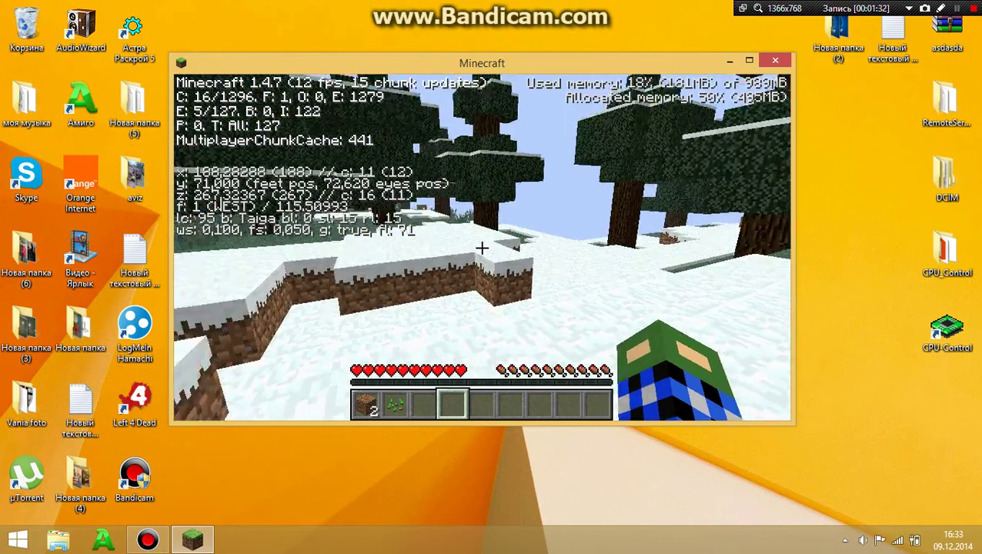
key(w)
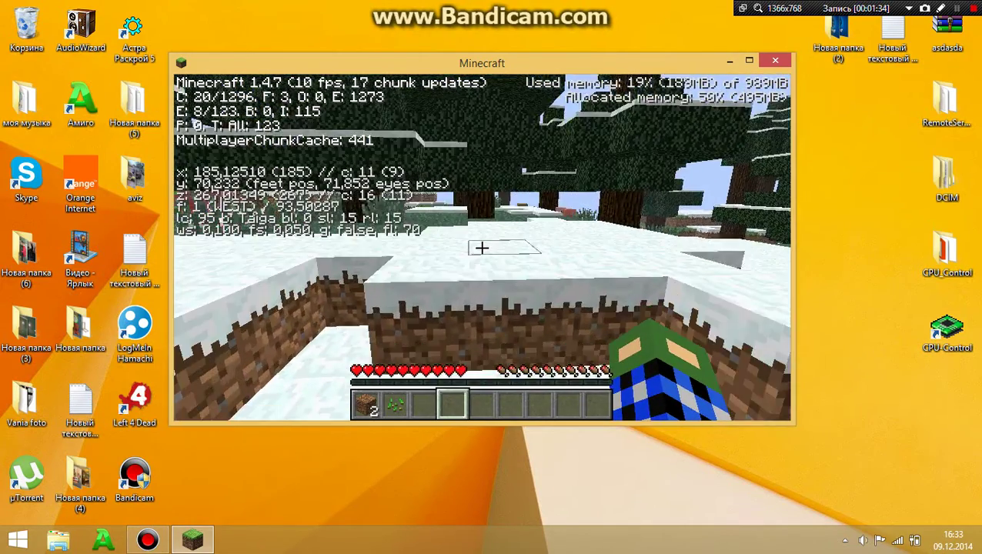
Step: Pause the game, open the video settings and set Render Distance to Tiny
key(Escape)
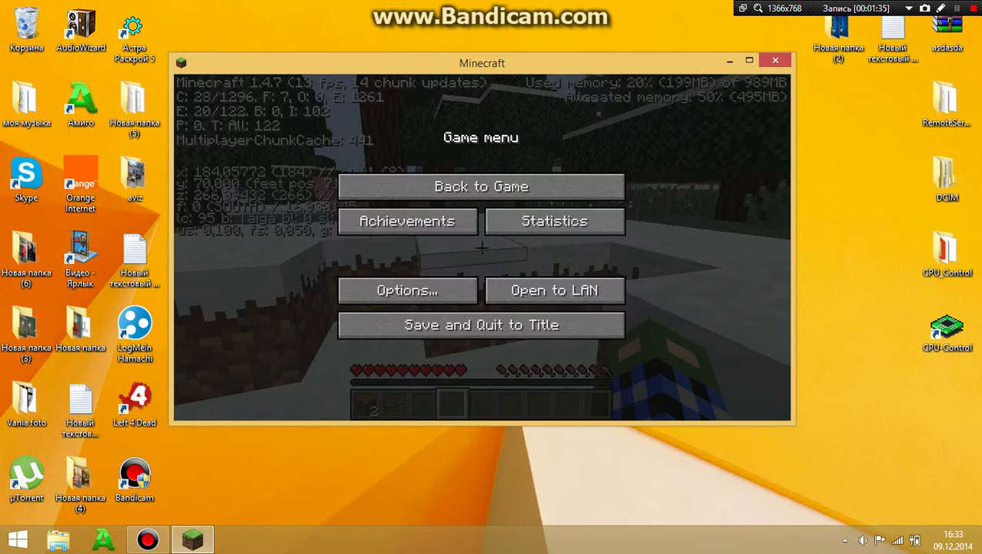
click(407, 290)
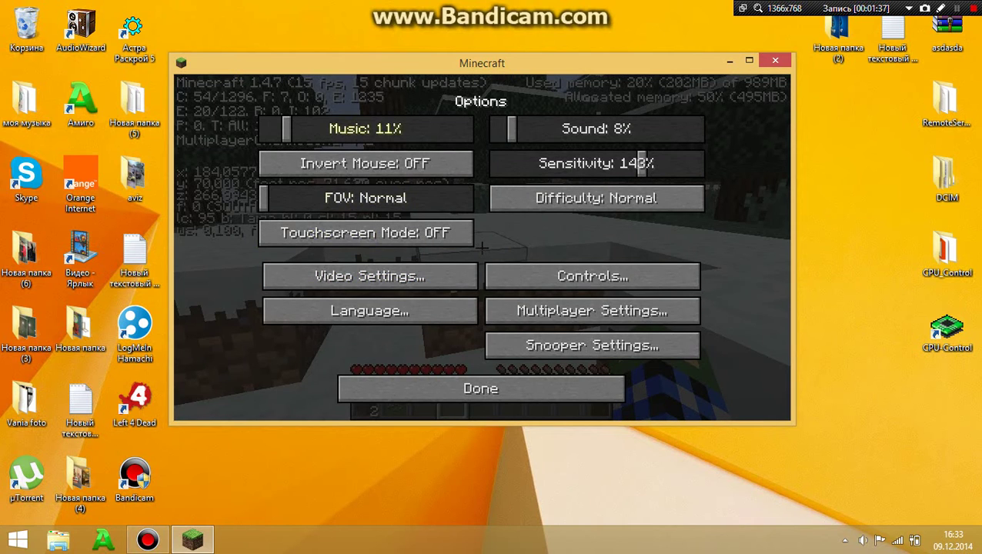
click(369, 276)
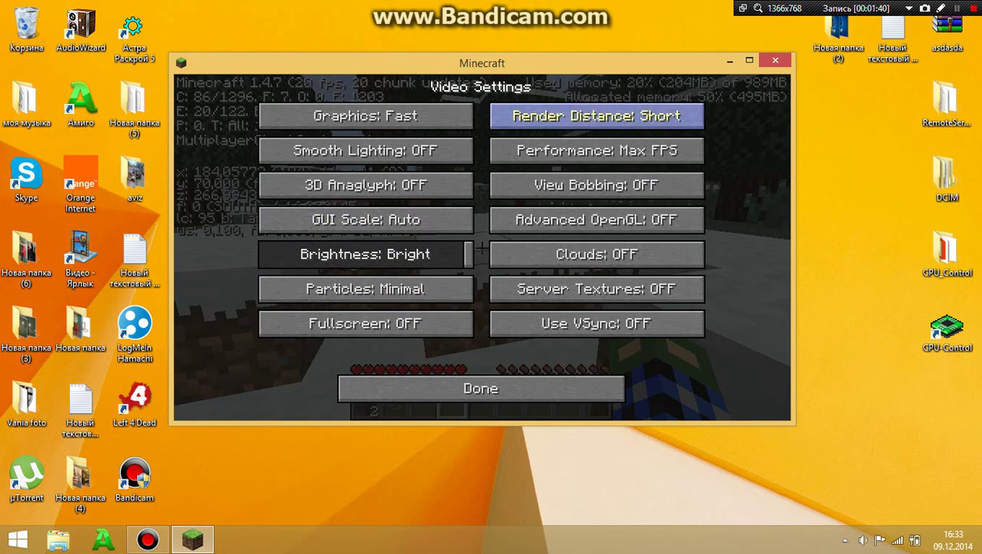
click(597, 115)
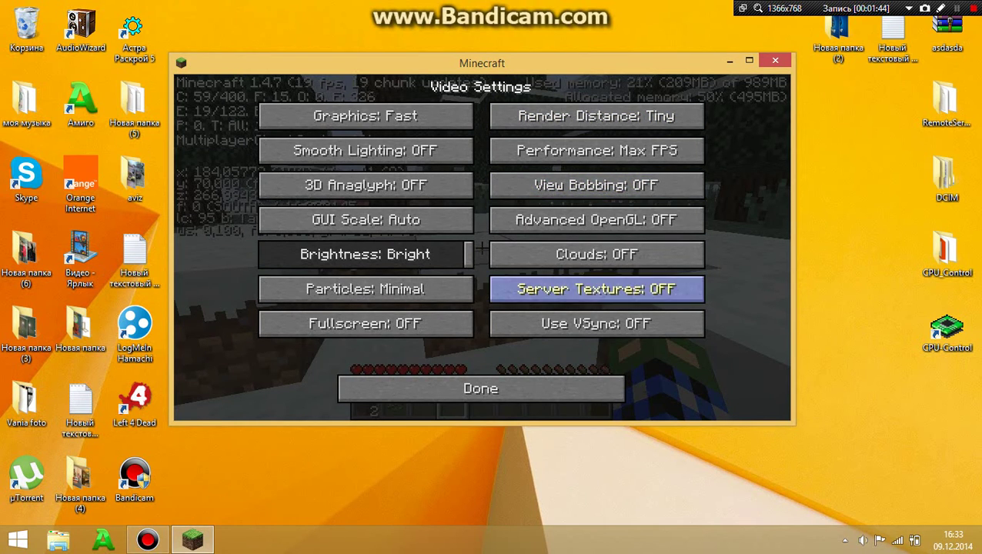
Step: Turn on Use VSync, Server Textures and Clouds, keep Performance at Max FPS, and set Render Distance to Far
click(597, 323)
click(596, 289)
click(596, 254)
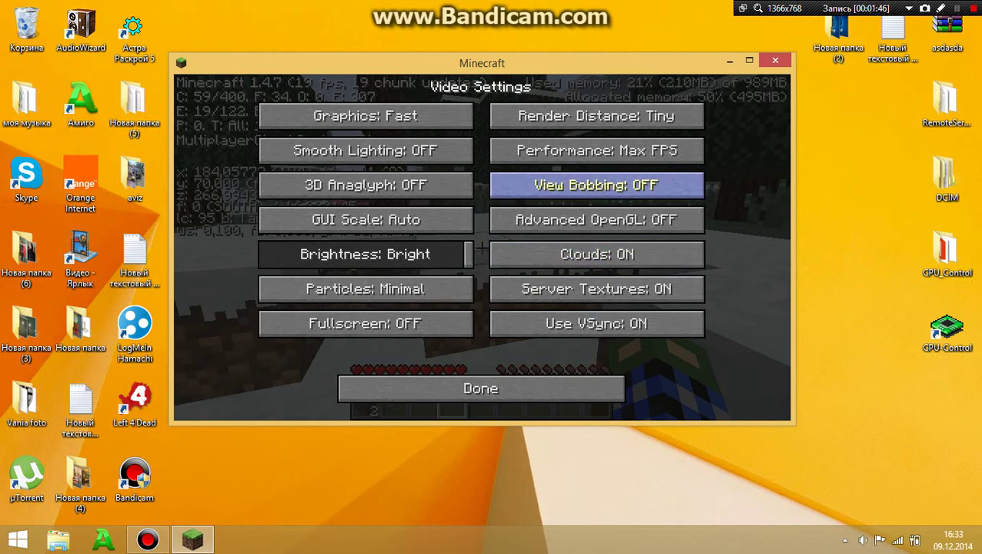
click(597, 151)
click(596, 150)
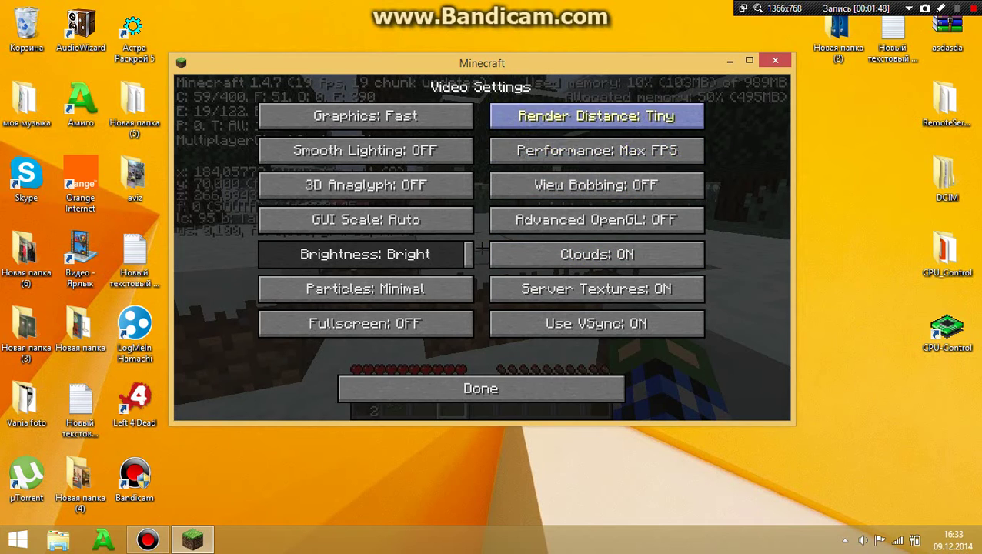
click(596, 116)
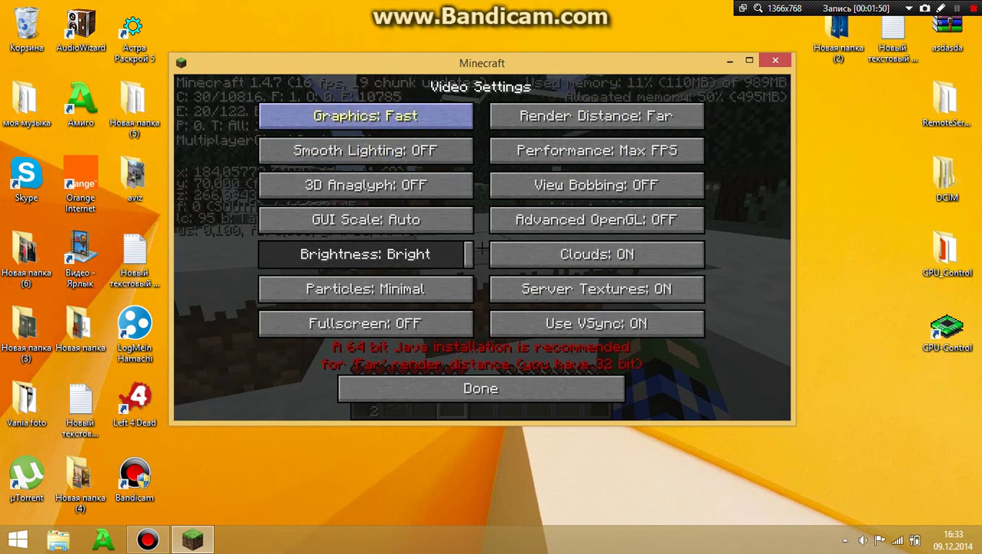
Step: Set Graphics to Fancy, Smooth Lighting to ON and Particles to All, and return to the game
click(366, 115)
click(365, 150)
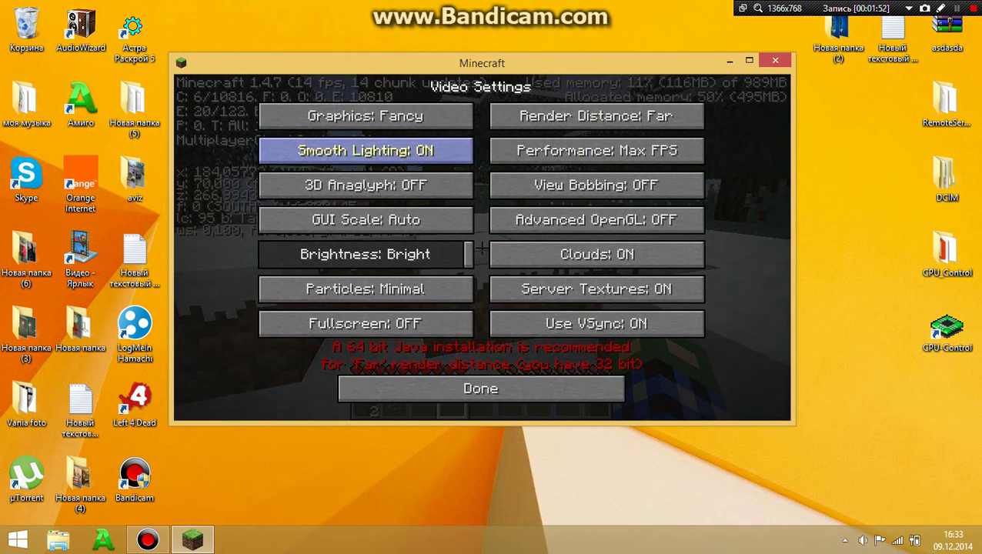
click(366, 150)
click(366, 150)
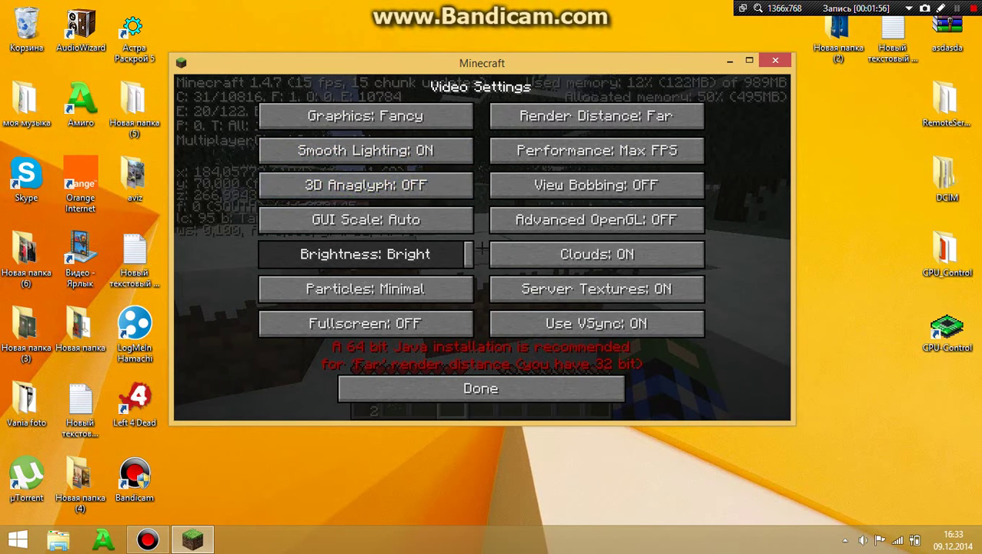
click(366, 289)
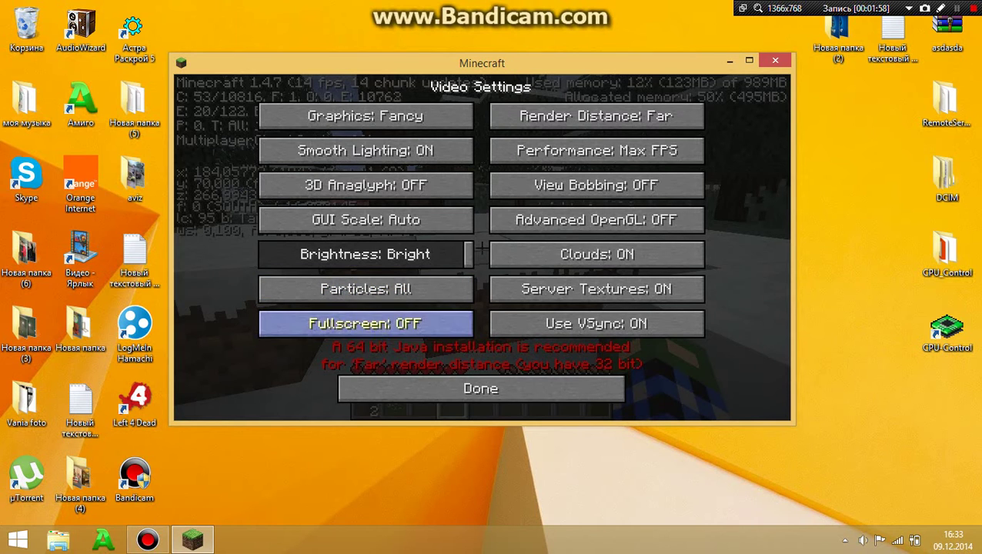
click(481, 389)
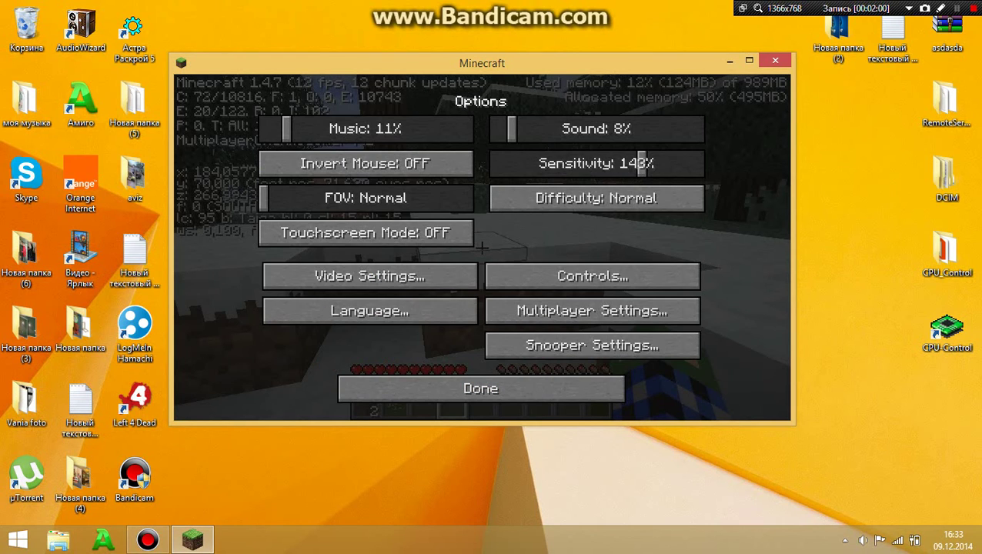
click(481, 389)
click(481, 186)
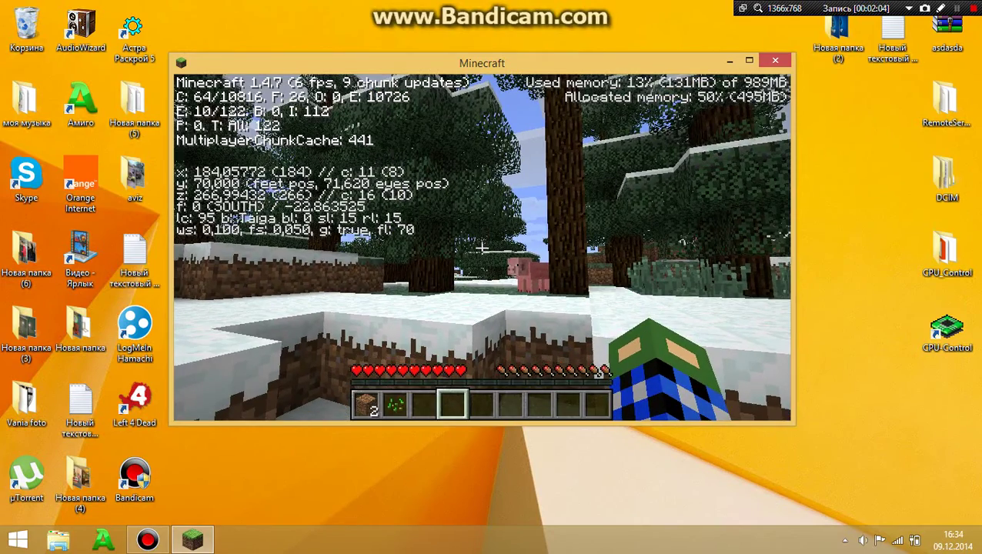
Step: Walk and jump around the snowy forest to check the frame rate under the raised graphics settings
key(w)
key(space)
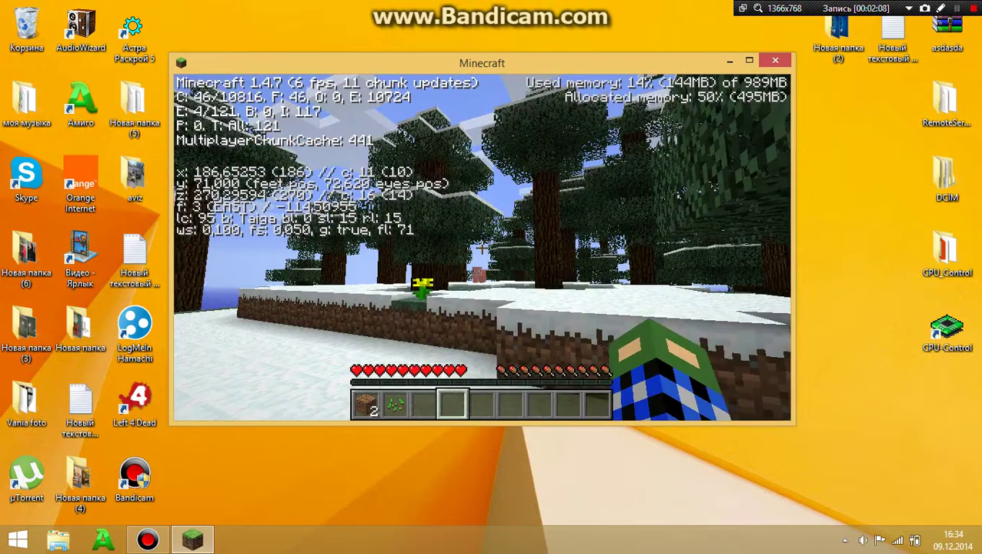
key(w)
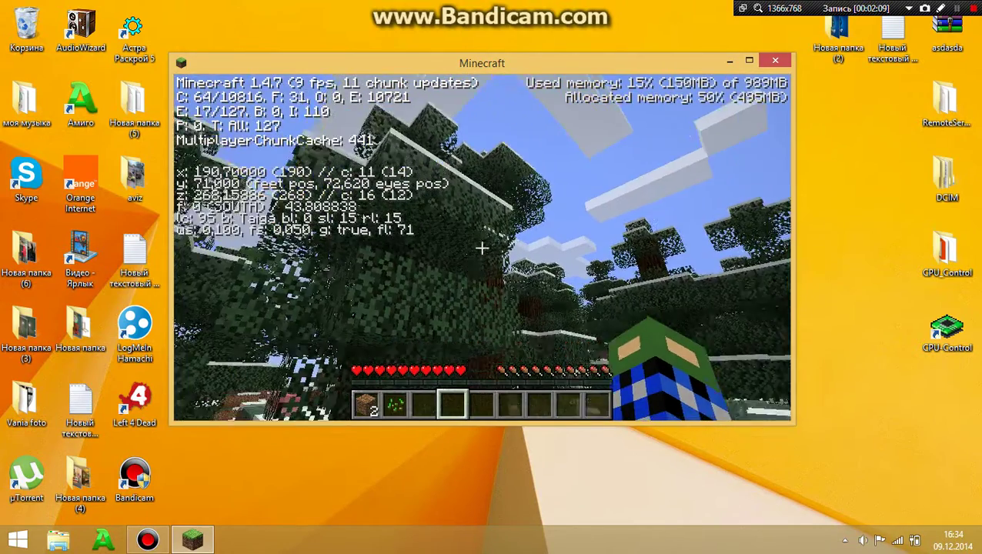
Step: Reopen the video settings from the game menu and lower Render Distance to Tiny
key(Escape)
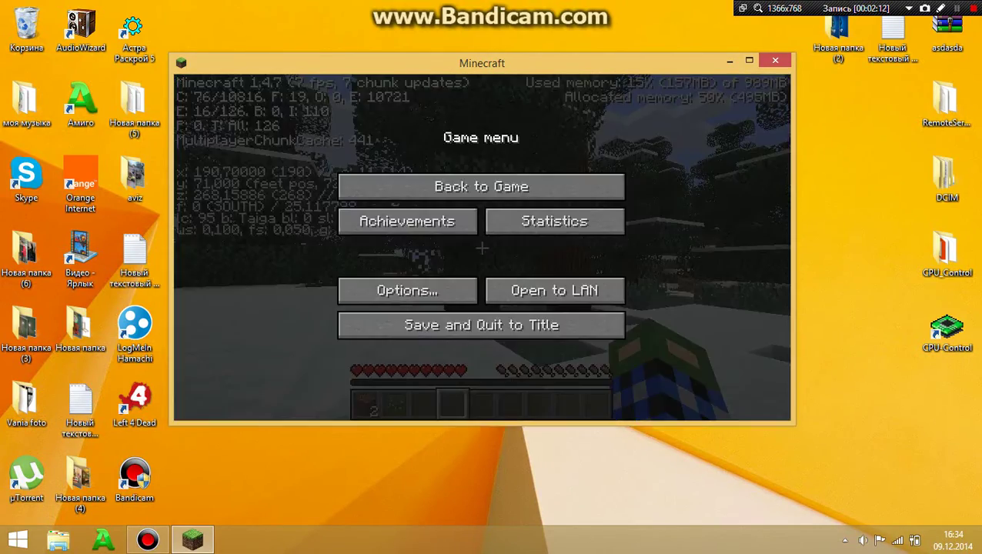
click(407, 290)
click(369, 277)
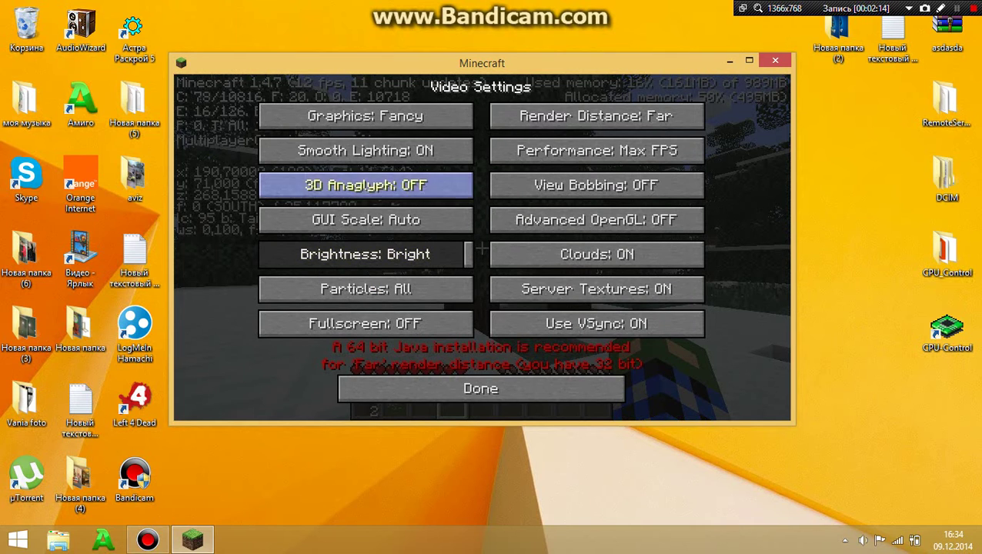
click(596, 116)
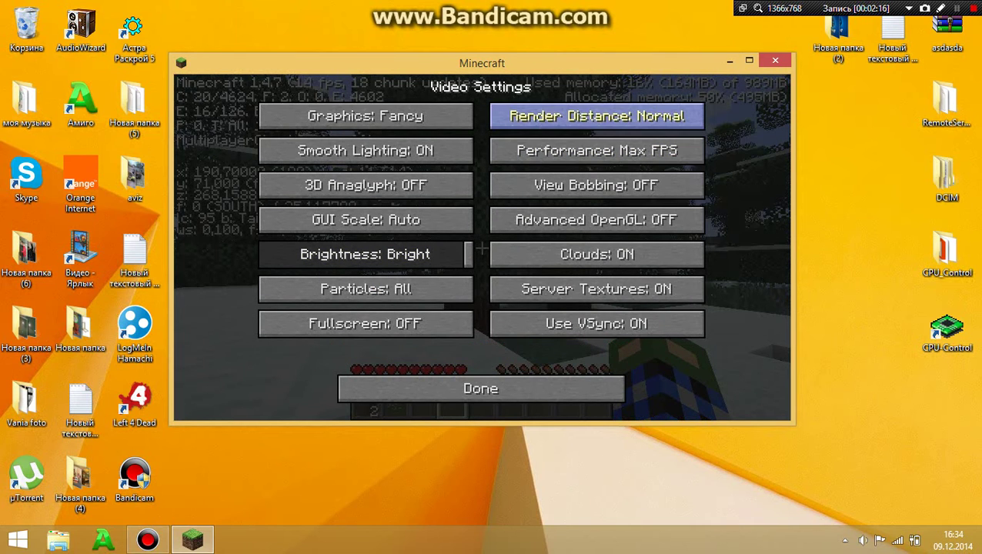
click(597, 116)
click(597, 116)
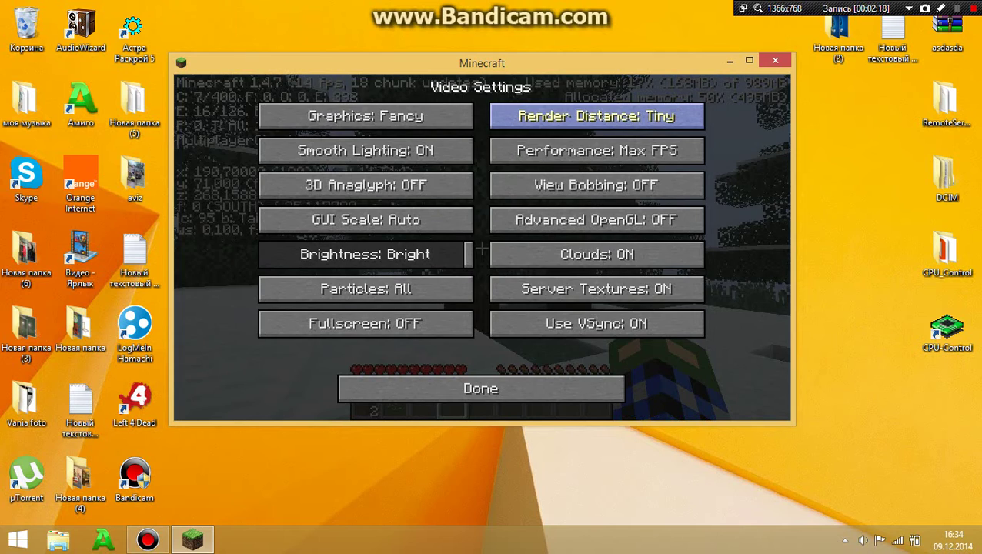
Step: Turn off Clouds, Server Textures, Use VSync and Smooth Lighting, set Graphics to Fast and Particles to Minimal, and return to the game
click(596, 254)
click(597, 289)
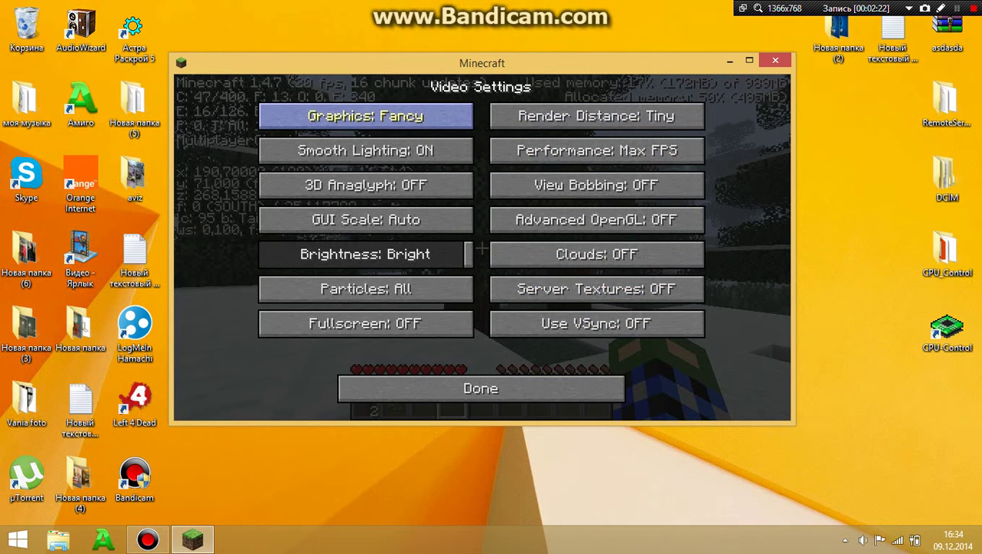
click(366, 116)
click(366, 150)
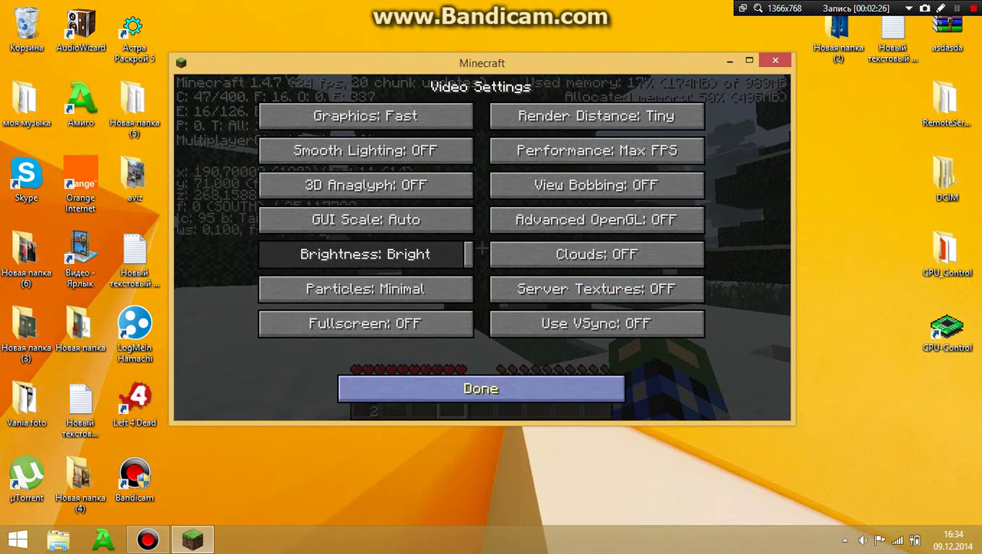
click(481, 388)
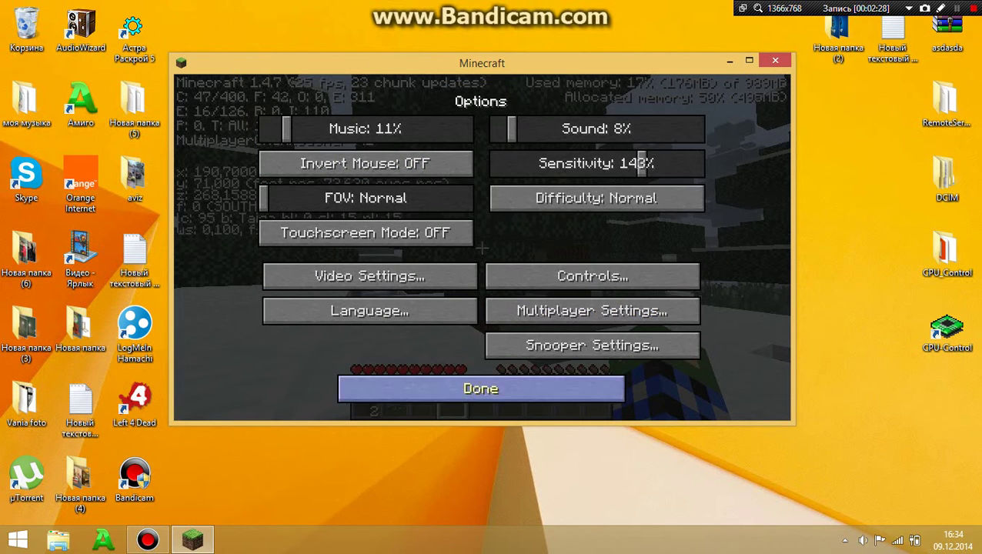
click(481, 389)
click(481, 186)
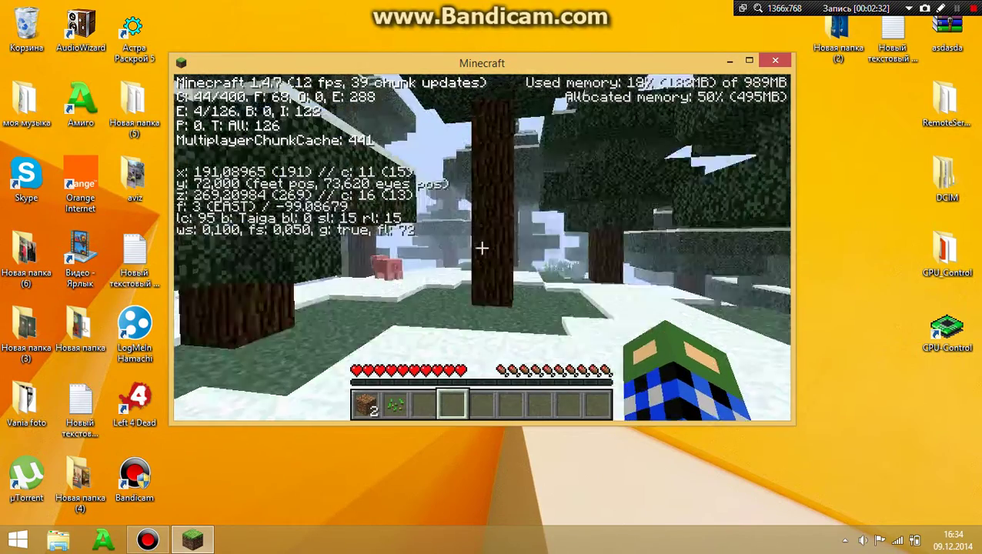
Step: Walk through the snowy forest and break blocks of a tree trunk to check the frame rate under the lowered settings
key(w)
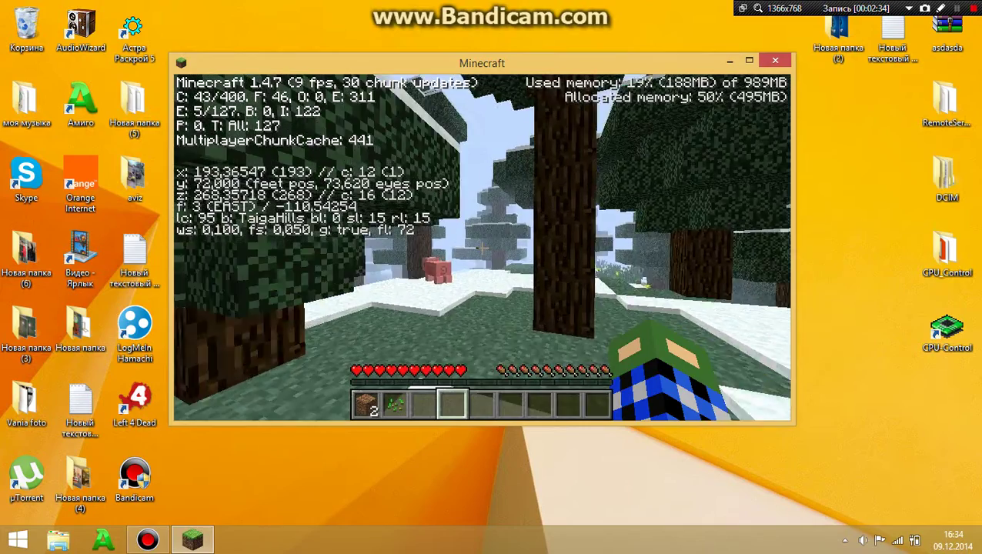
key(w)
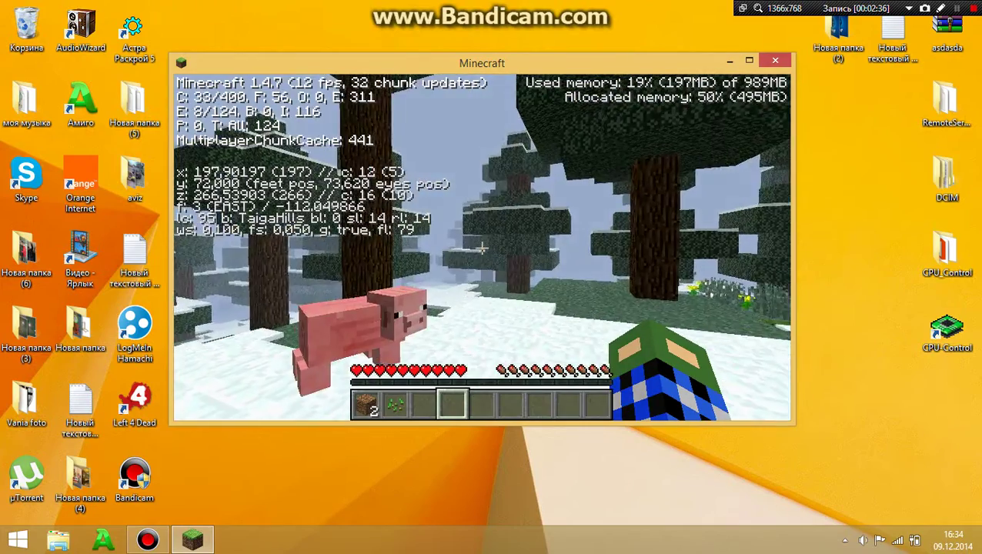
click(482, 248)
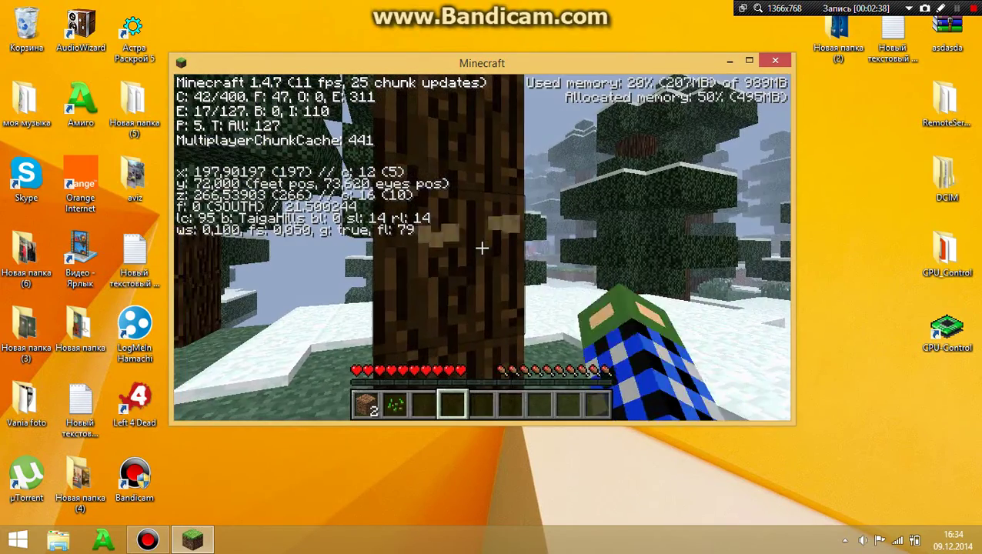
drag(482, 248, 482, 248)
key(w)
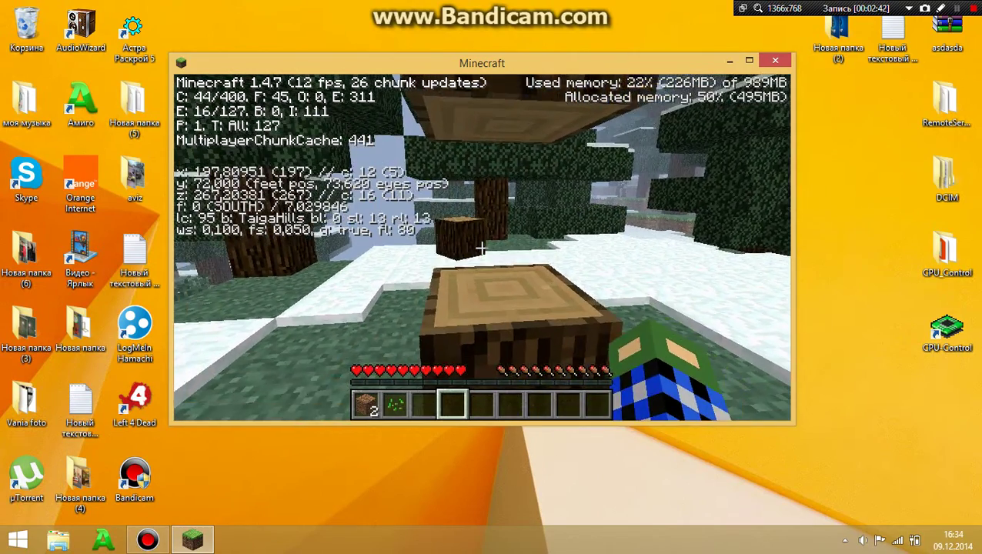
key(s)
click(482, 248)
drag(482, 248, 482, 248)
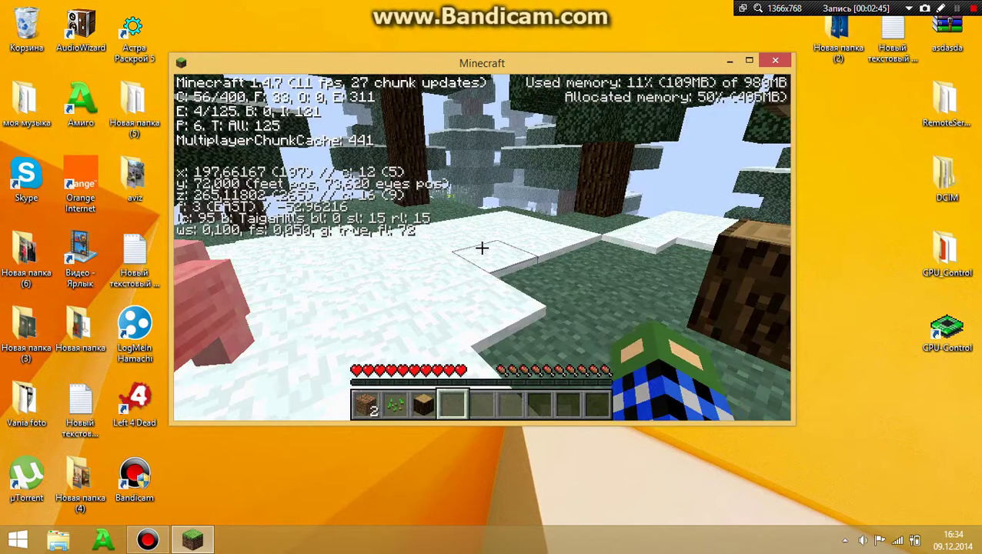
Step: Leave the world for the title screen and close Minecraft
key(Escape)
click(481, 324)
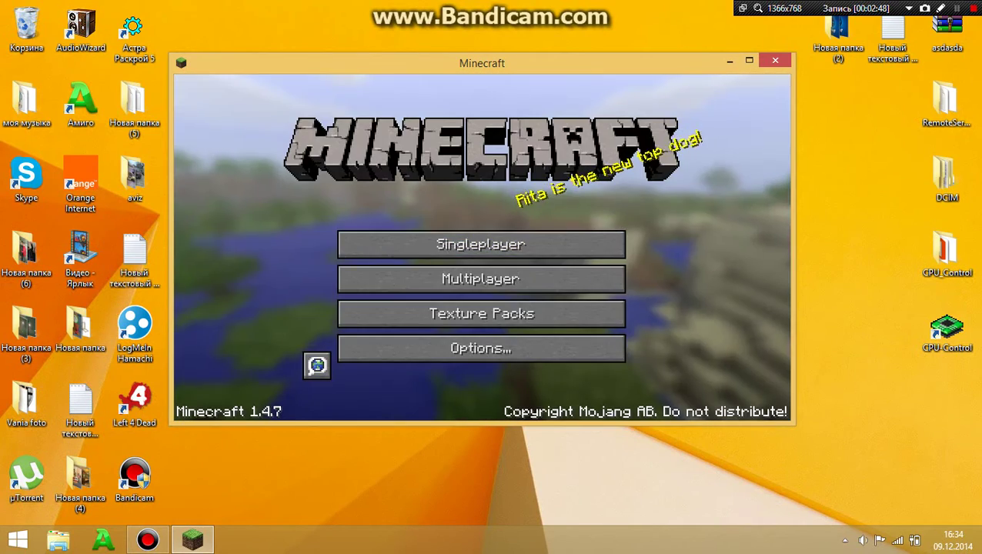
click(775, 60)
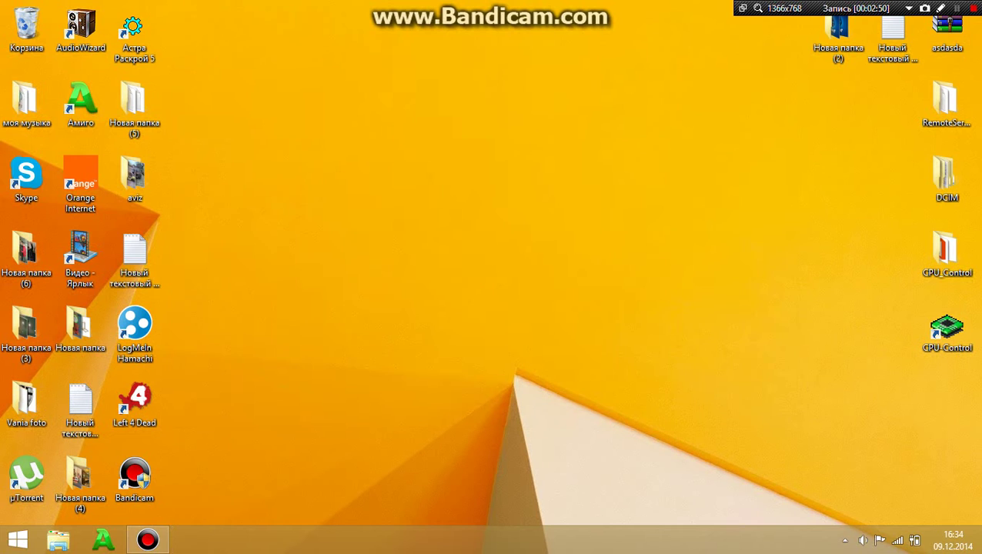
Step: Search Windows for %appdata%, open the Roaming folder and go to the bin folder inside .minecraft
click(18, 541)
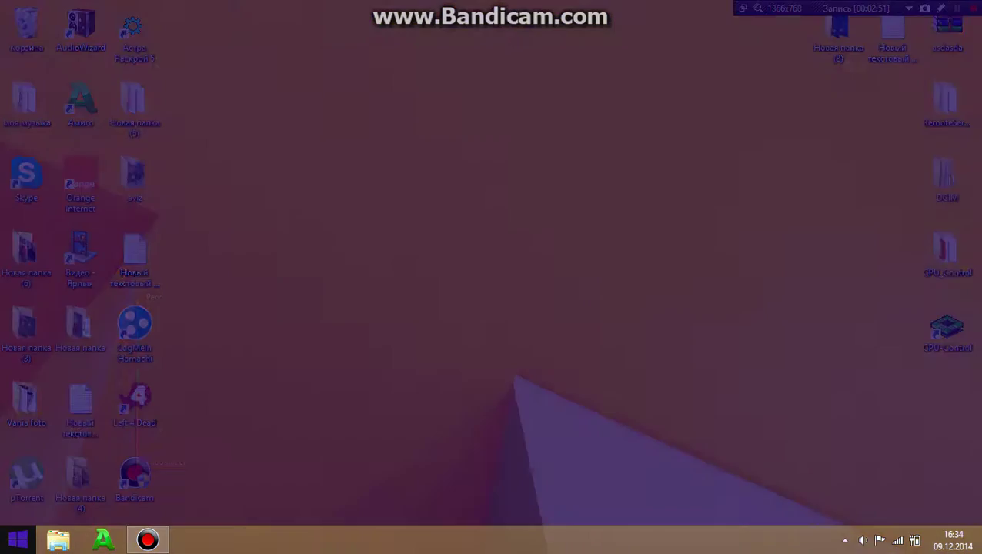
click(938, 59)
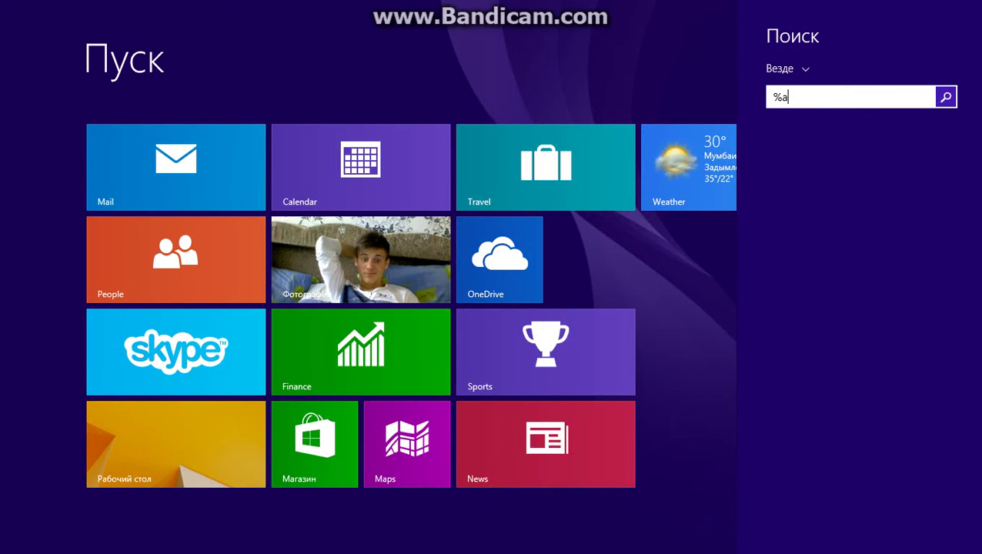
text(data%)
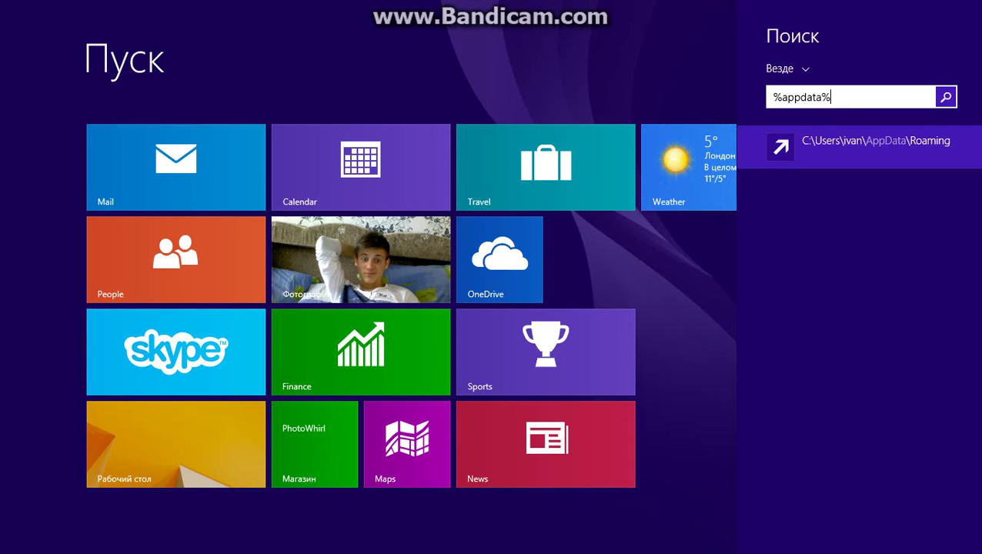
key(Return)
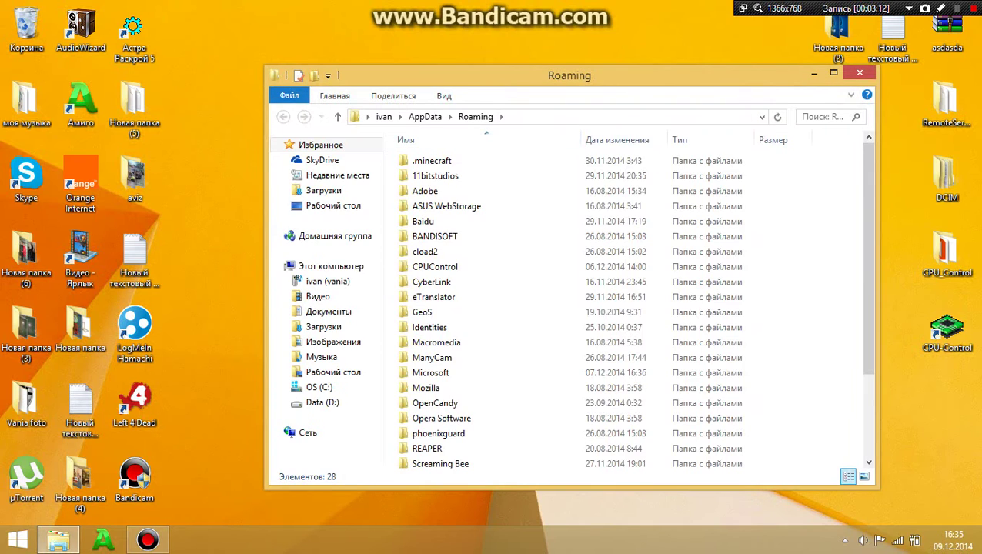
double_click(440, 151)
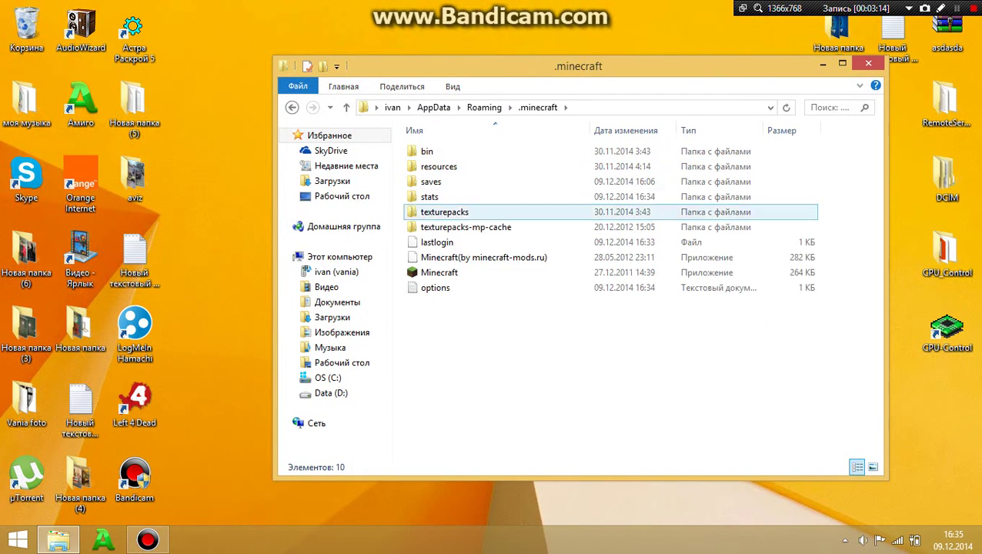
double_click(428, 151)
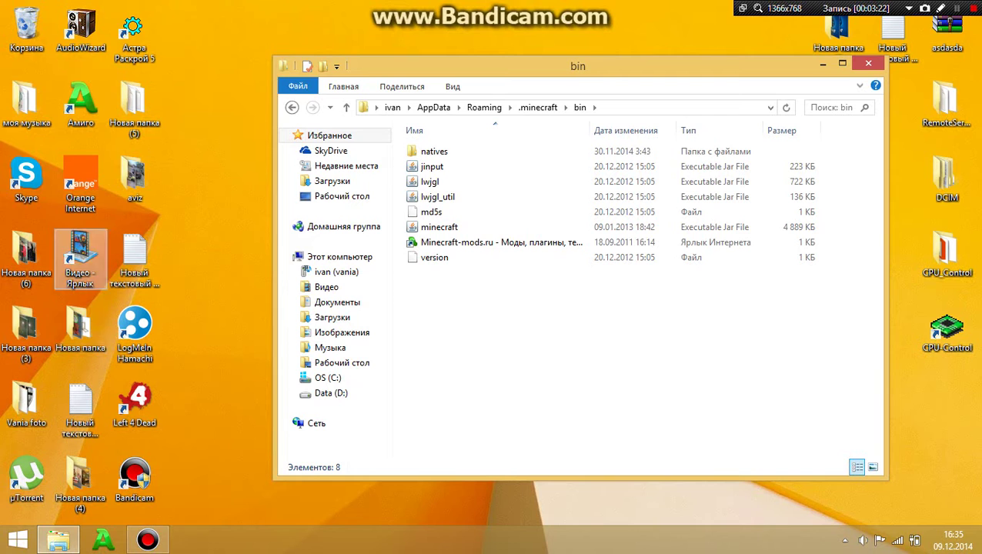
Step: Open another folder window, go to the downloads folder and open the Optifine-HD-1.4.7 archive in WinRAR
click(135, 108)
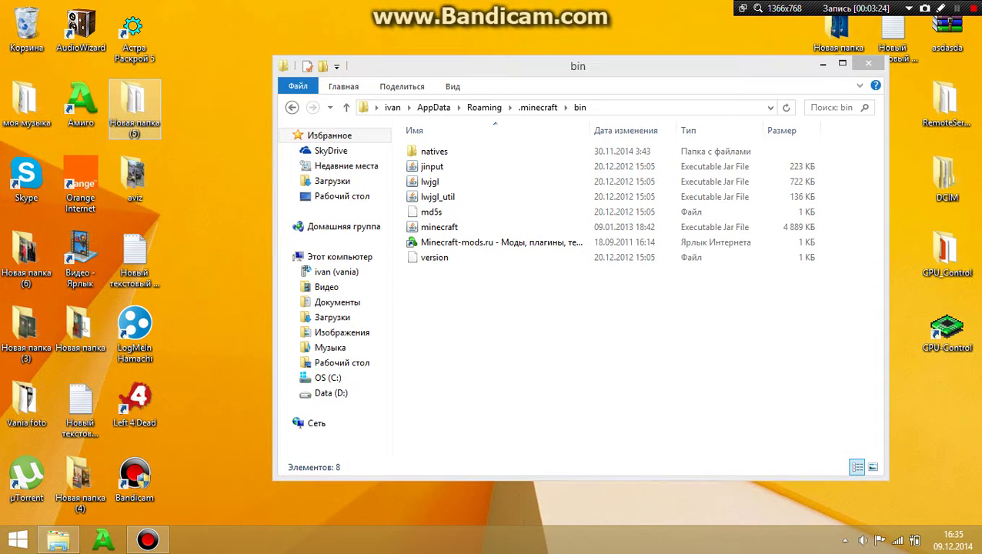
double_click(135, 109)
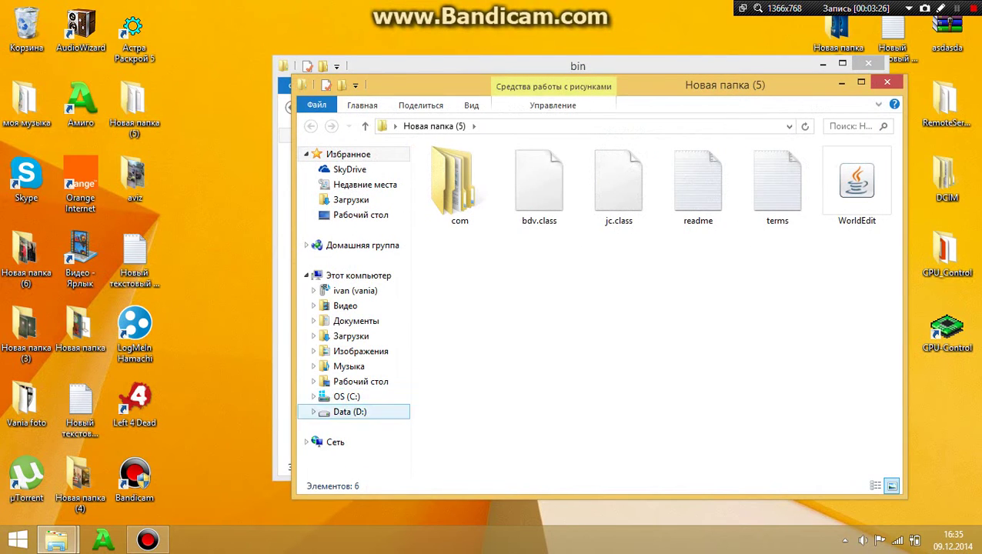
click(351, 199)
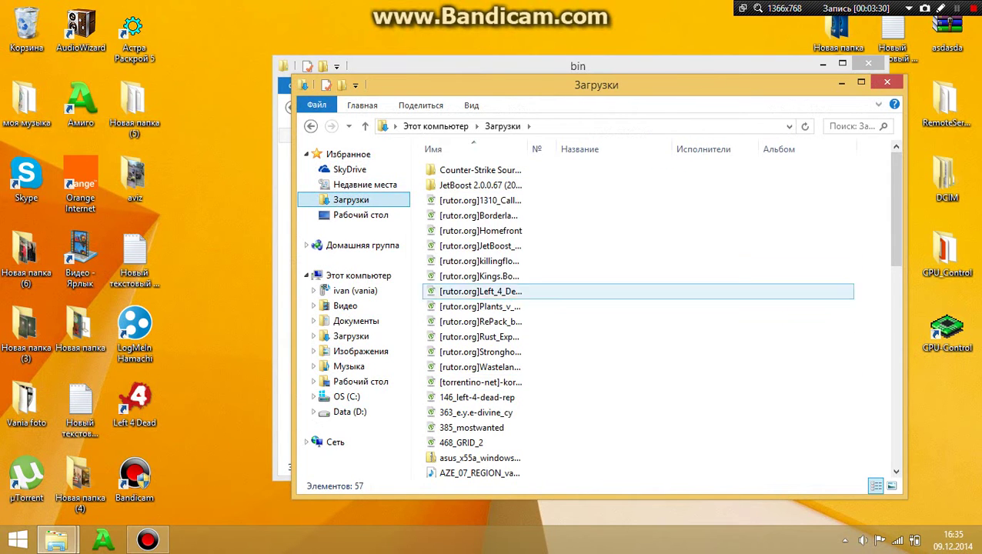
drag(896, 216, 896, 301)
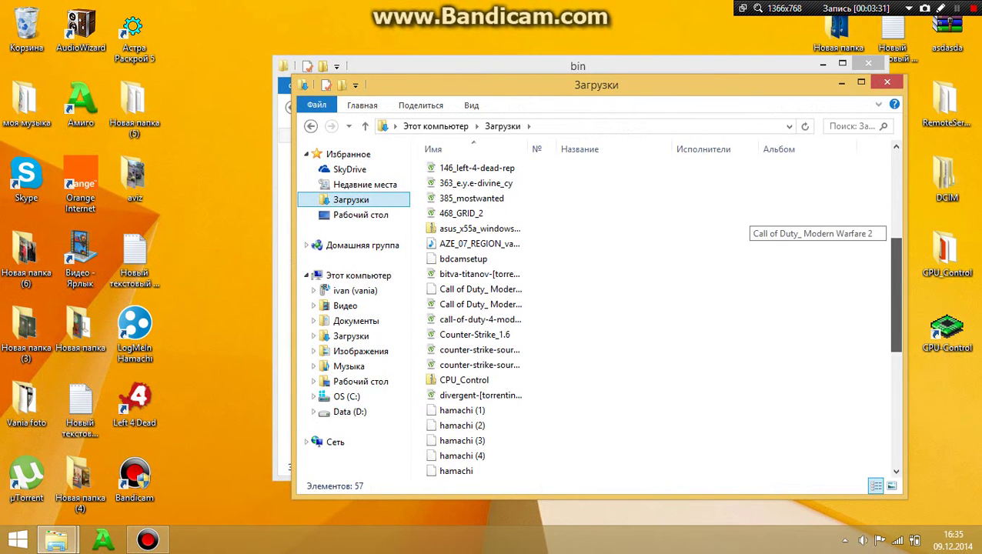
drag(896, 295, 896, 407)
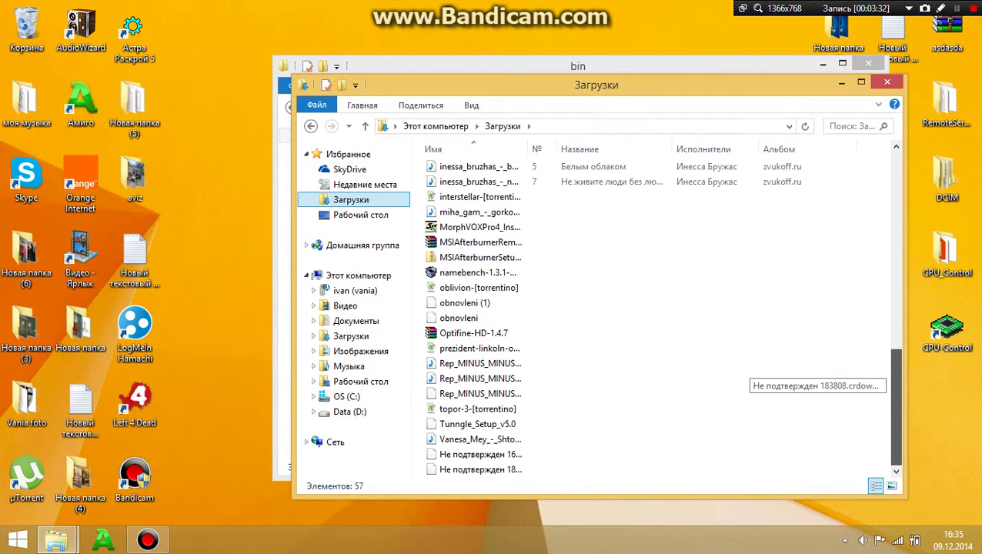
click(473, 333)
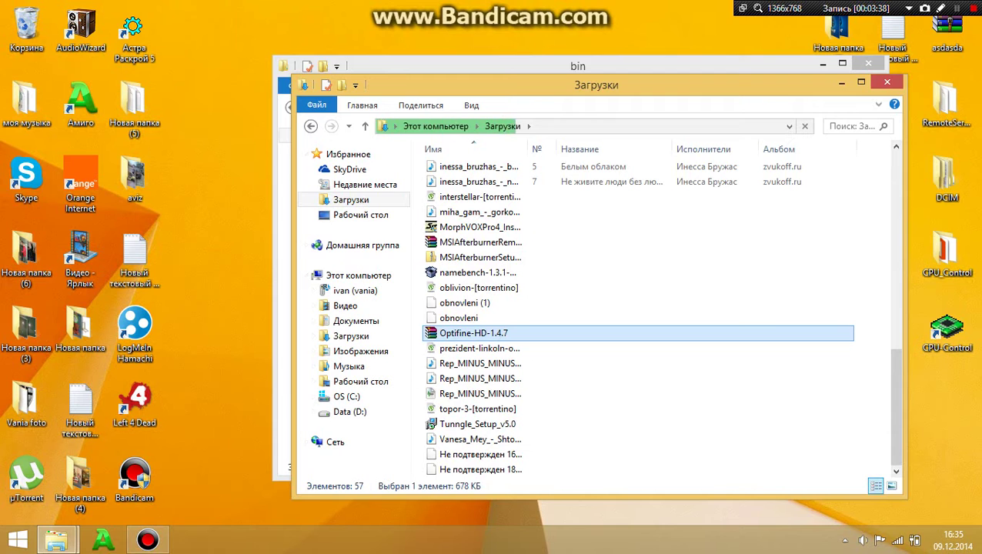
double_click(474, 333)
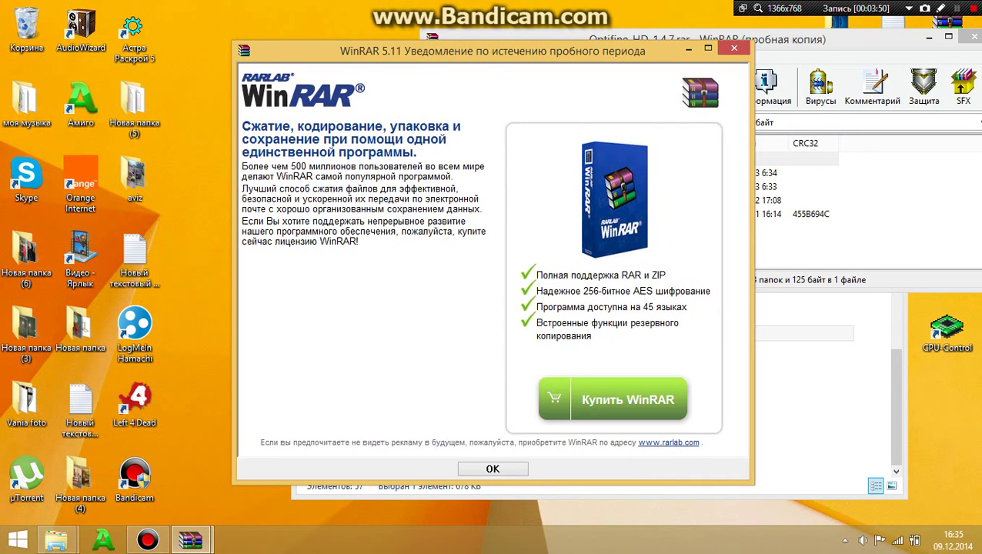
Step: Dismiss the WinRAR trial notice, close the downloads window and minimize the Optifine archive to uncover the bin folder
key(Escape)
drag(389, 84, 289, 81)
click(789, 79)
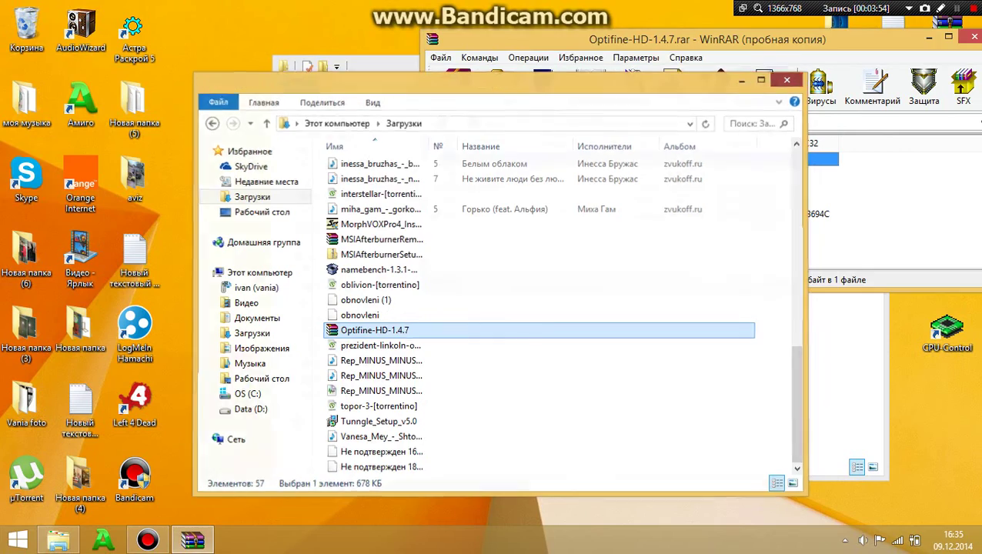
drag(716, 39, 594, 273)
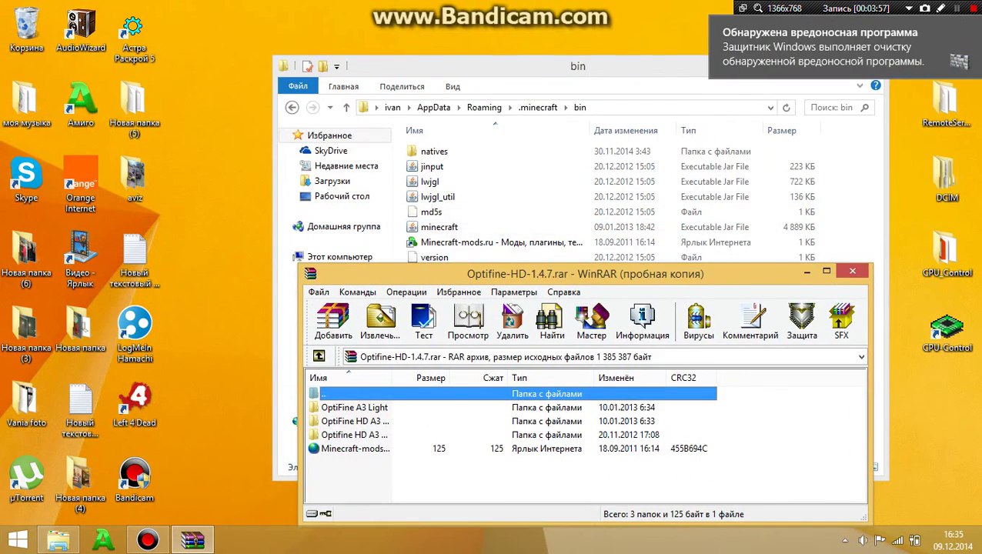
click(806, 271)
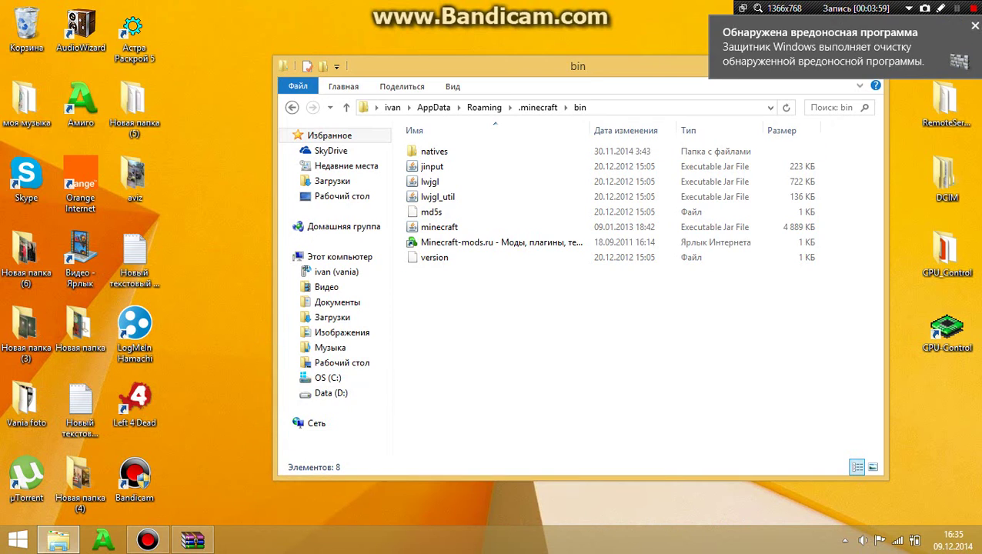
Step: Open the minecraft jar from the bin folder with WinRAR, dismiss the licence reminder and move the archive window fully into view
right_click(448, 225)
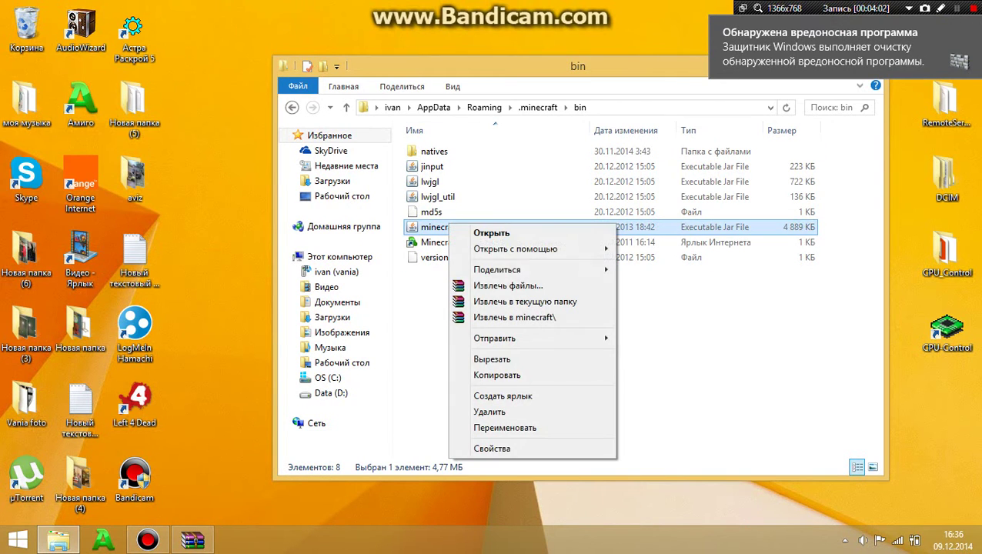
mouse_move(516, 249)
click(677, 264)
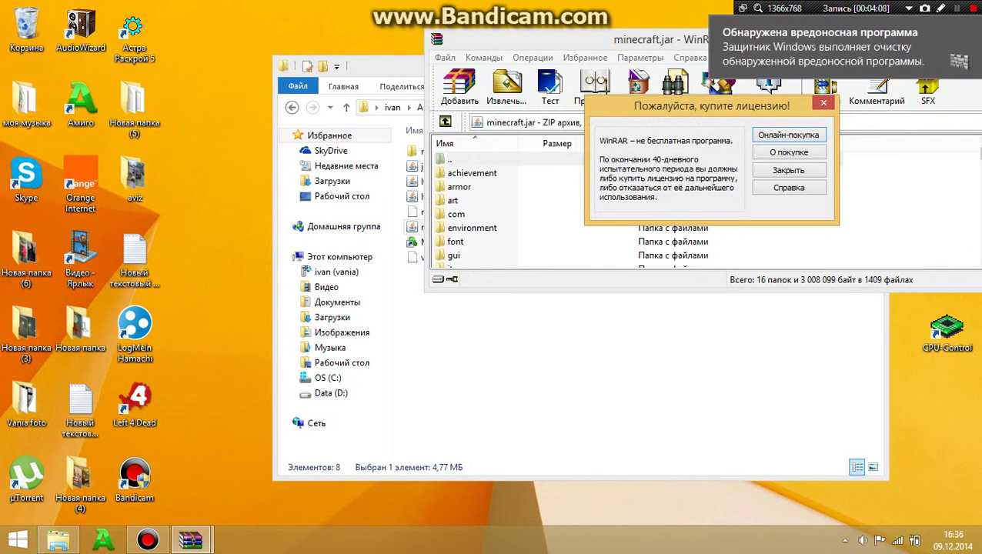
click(823, 103)
drag(693, 40, 482, 42)
Step: Delete the META-INF folder from minecraft.jar and confirm the deletion
scroll(504, 200, down, 2)
scroll(501, 208, down, 1)
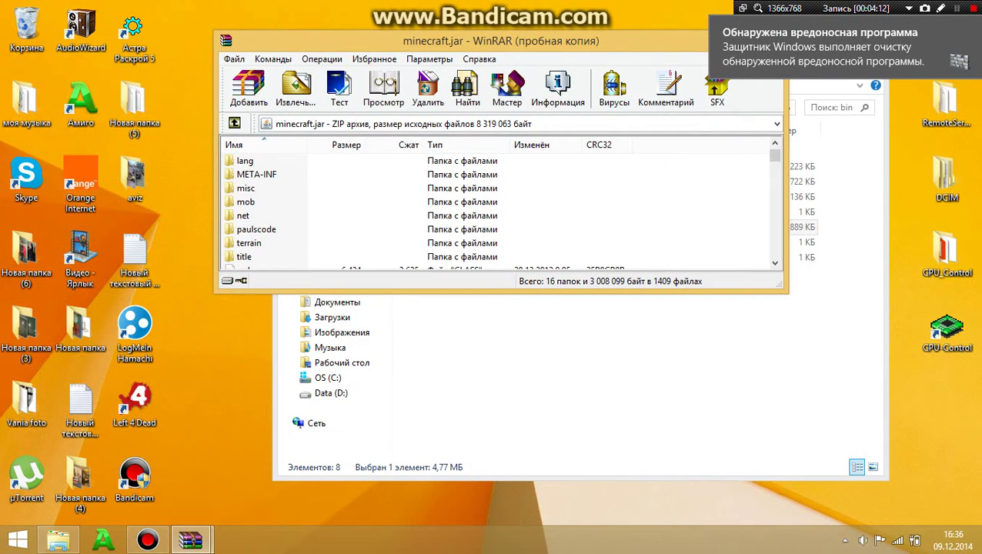
click(257, 174)
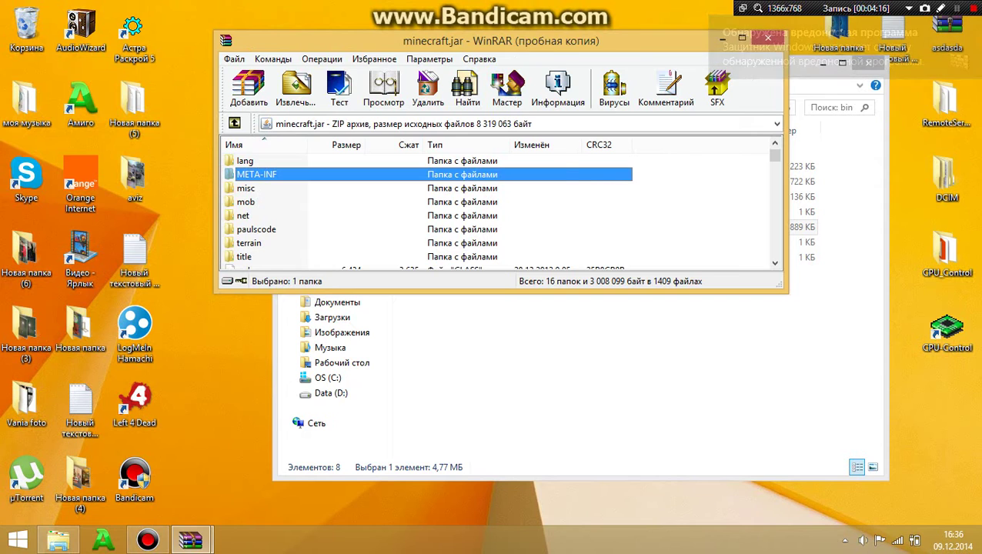
key(Delete)
key(Return)
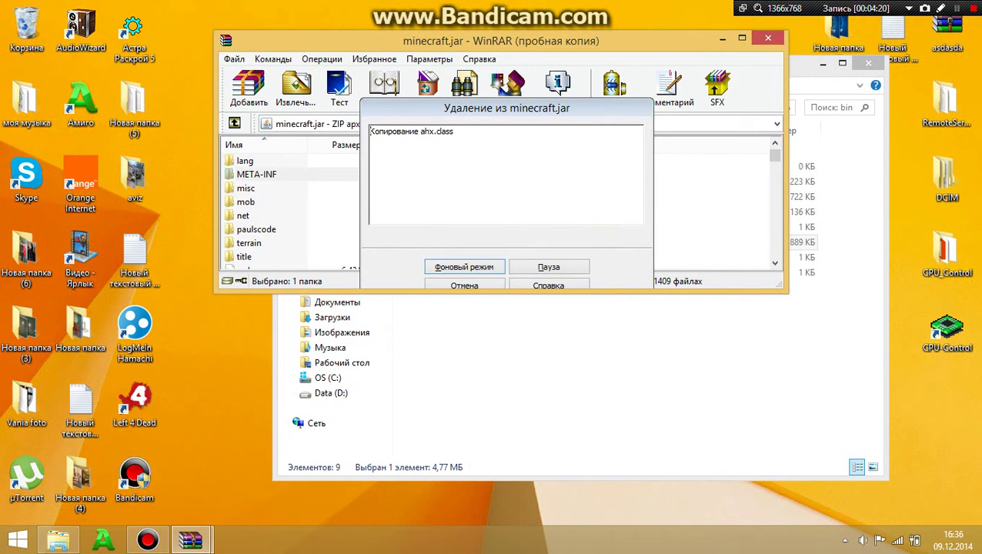
Step: Bring back the Optifine-HD-1.4.7 archive window and place it so that the minecraft.jar file list stays accessible
mouse_move(191, 540)
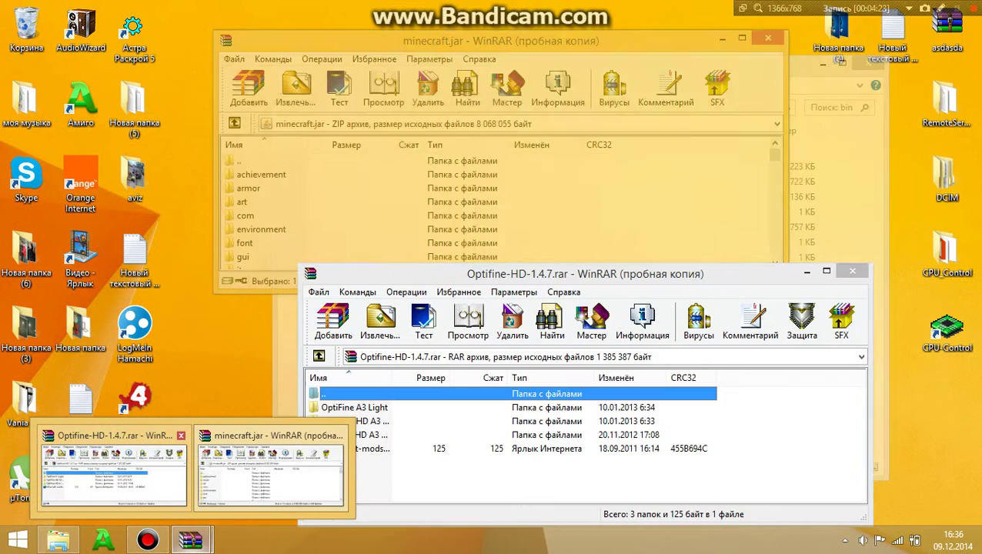
click(114, 471)
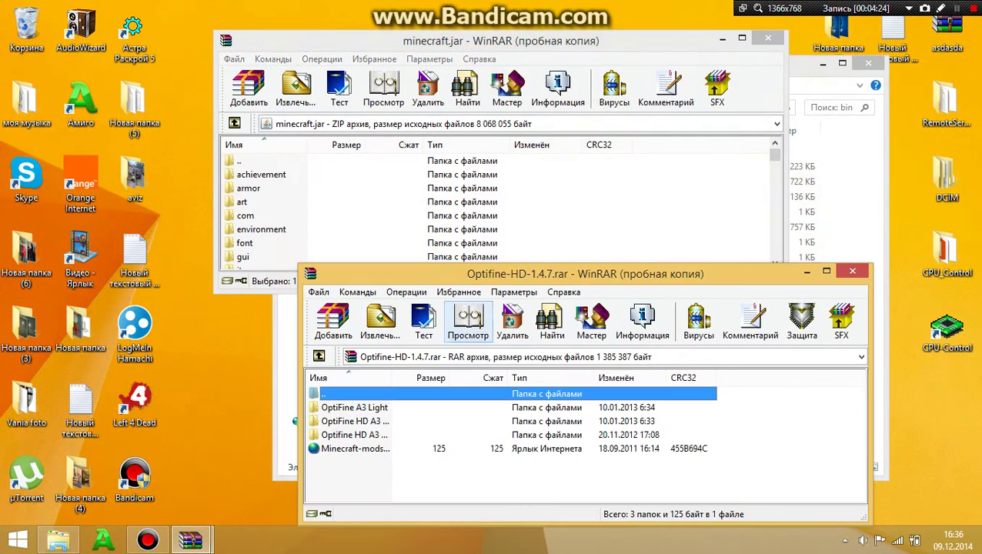
drag(539, 274, 333, 247)
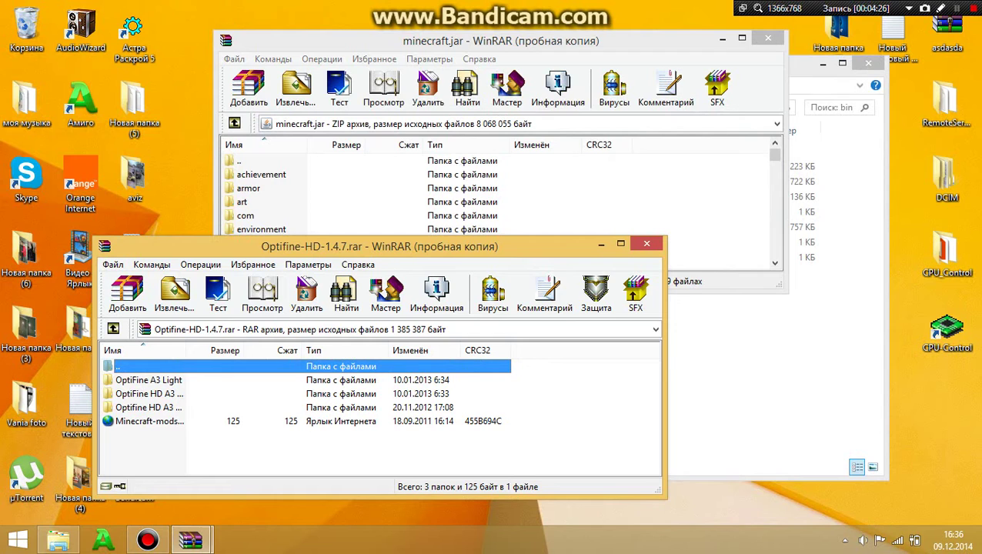
Step: Add all files from the OptiFine A3 Light folder to minecraft.jar with the default ZIP options, replacing existing files
double_click(148, 379)
scroll(146, 393, down, 15)
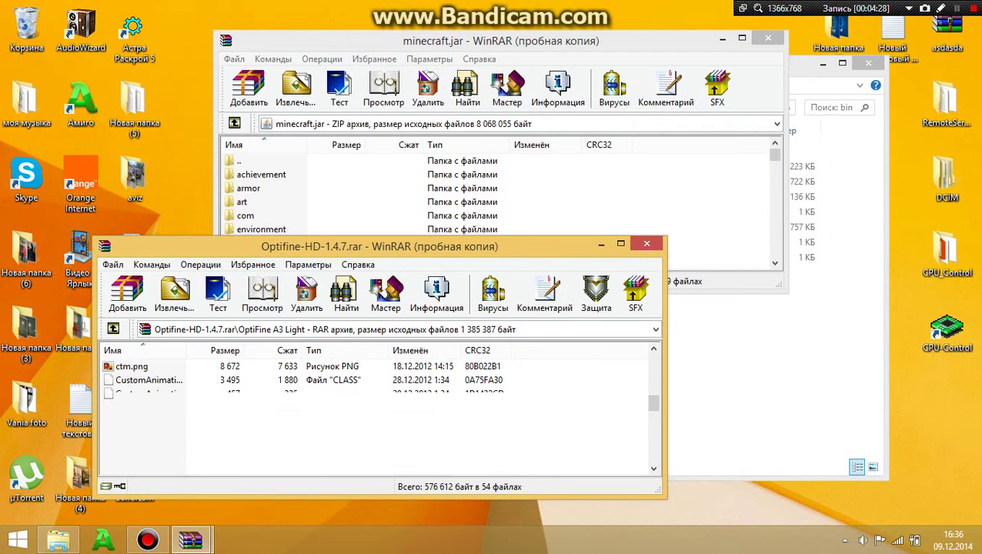
scroll(147, 393, down, 4)
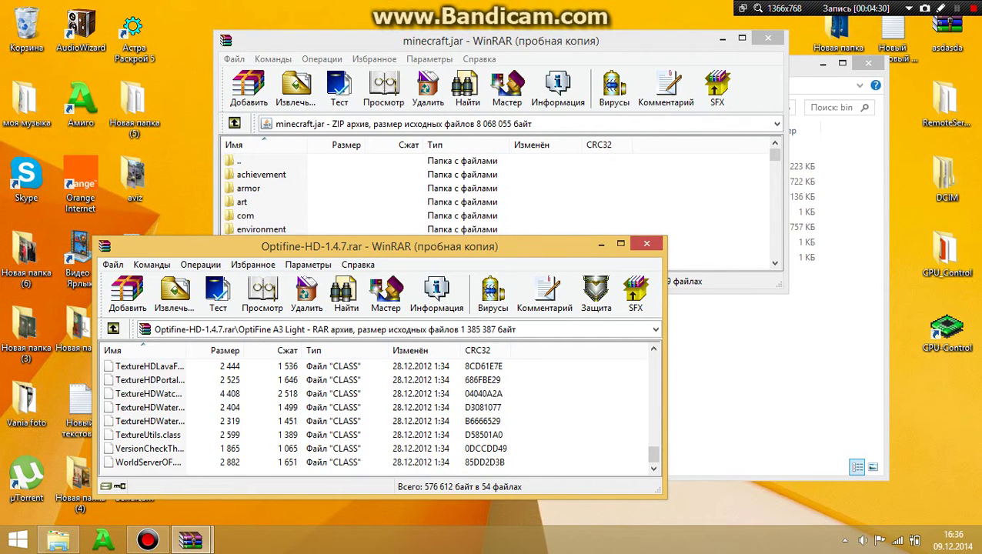
drag(161, 471, 347, 197)
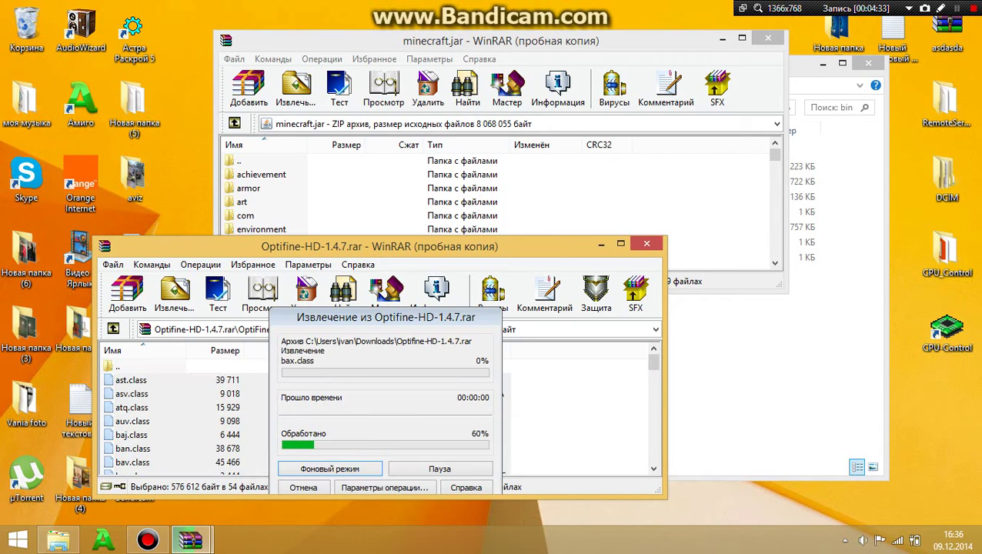
key(Return)
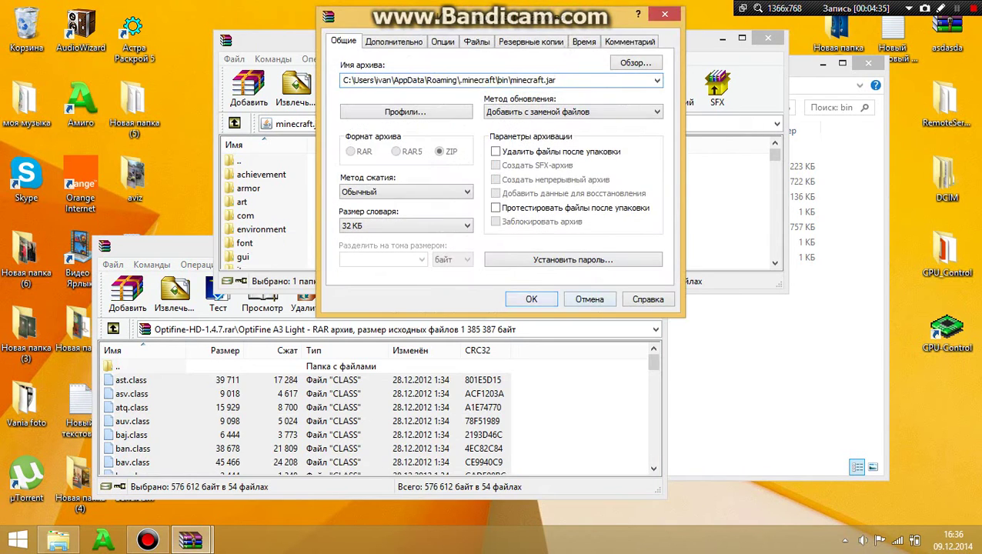
click(577, 419)
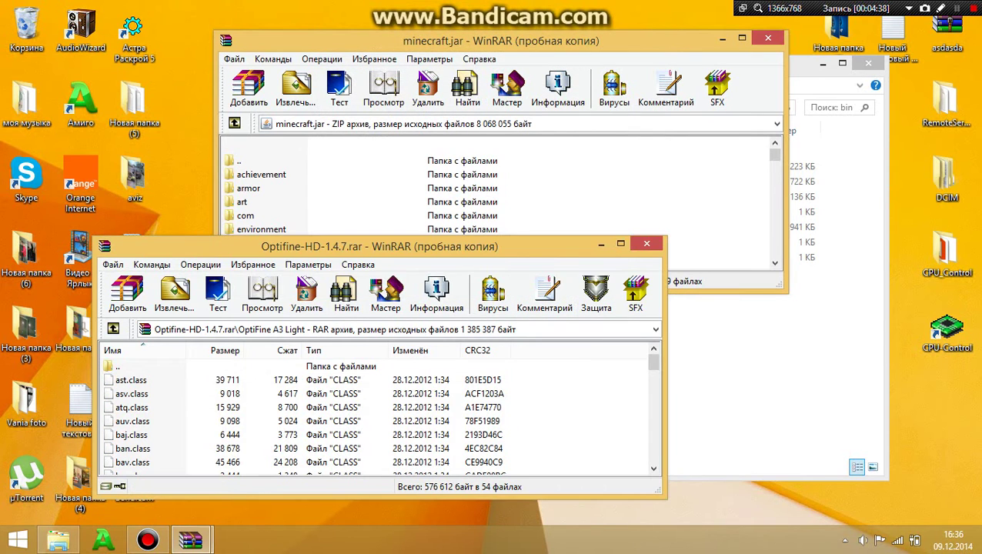
Step: Close the Optifine and minecraft.jar archives and go back from the bin folder to the .minecraft folder
click(646, 243)
scroll(500, 204, down, 2)
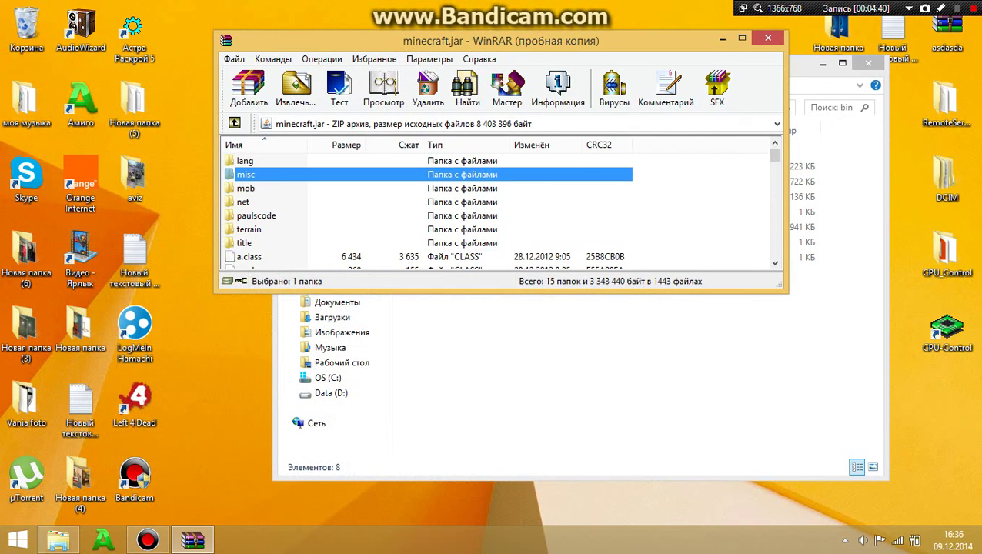
click(769, 37)
click(292, 108)
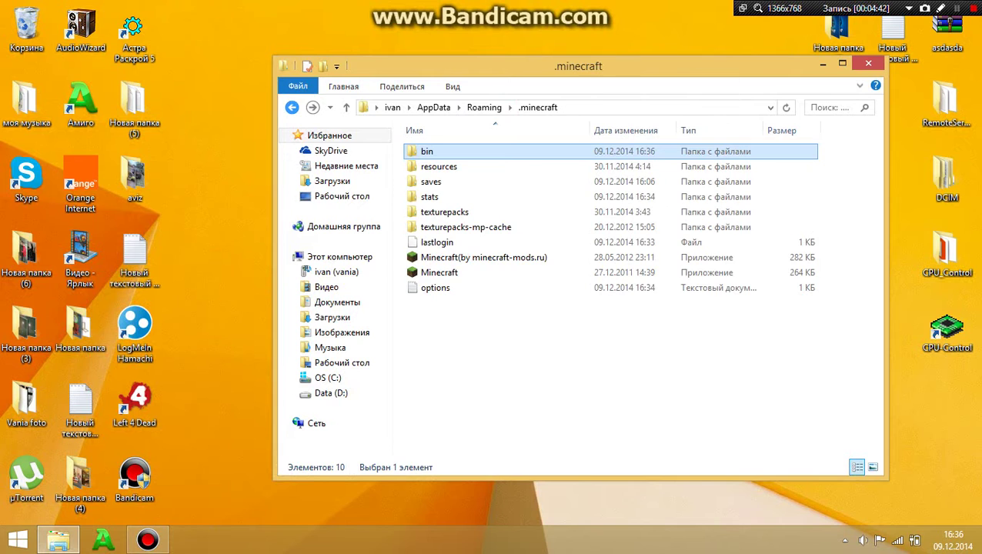
Step: Launch Minecraft(by minecraft-mods.ru), close the folder window and log in from the launcher with the filled-in login
click(484, 258)
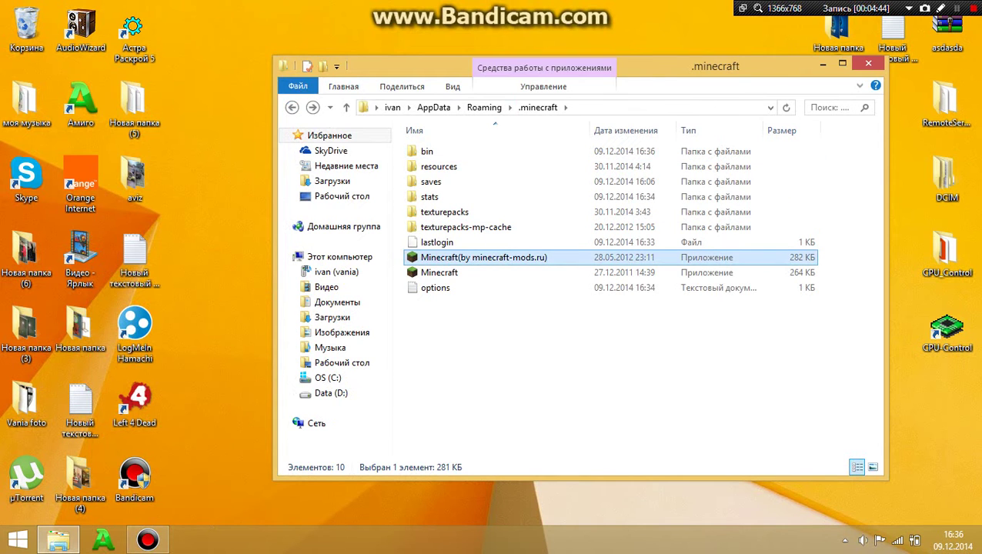
key(Return)
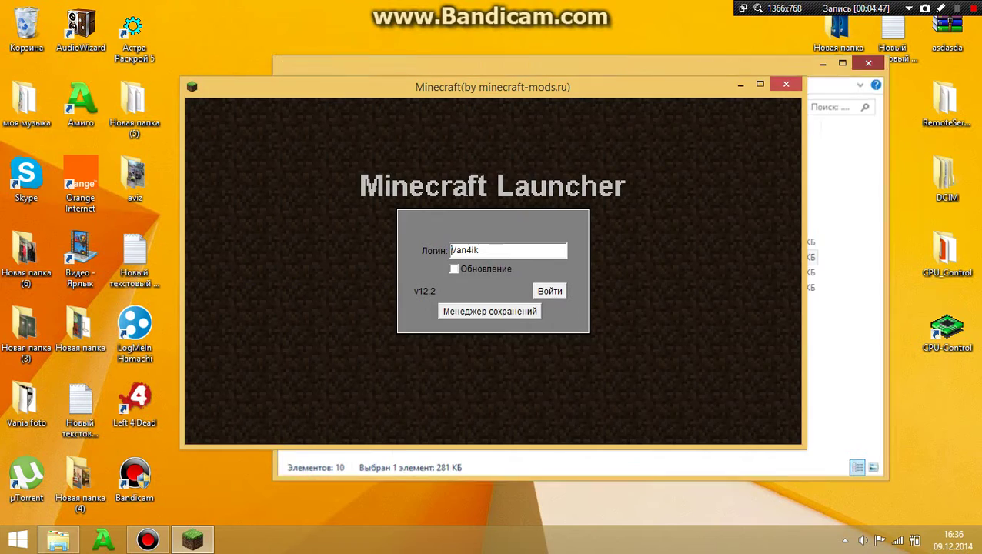
click(868, 63)
click(549, 291)
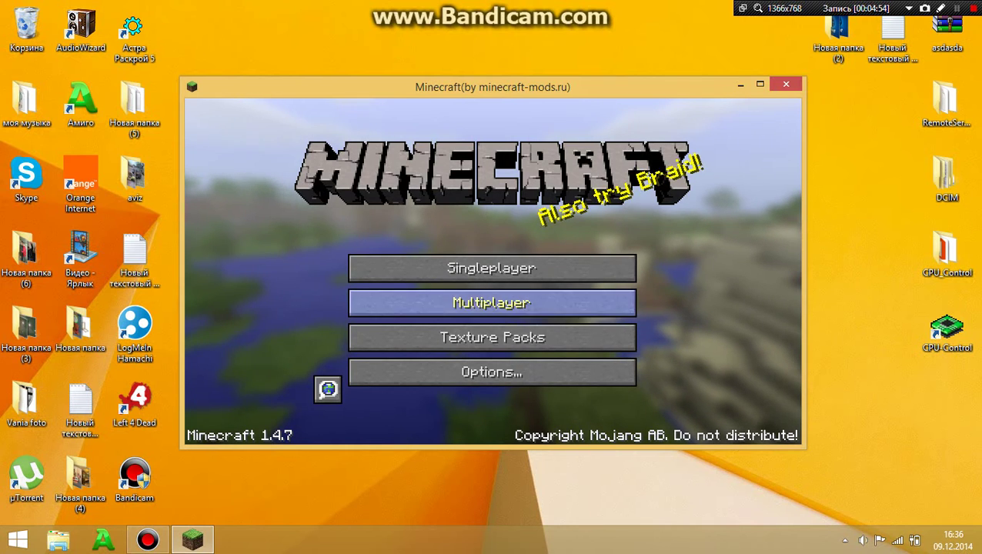
Step: Open Minecraft's video settings and set the Performance slider to MaxFPS
click(585, 371)
click(380, 297)
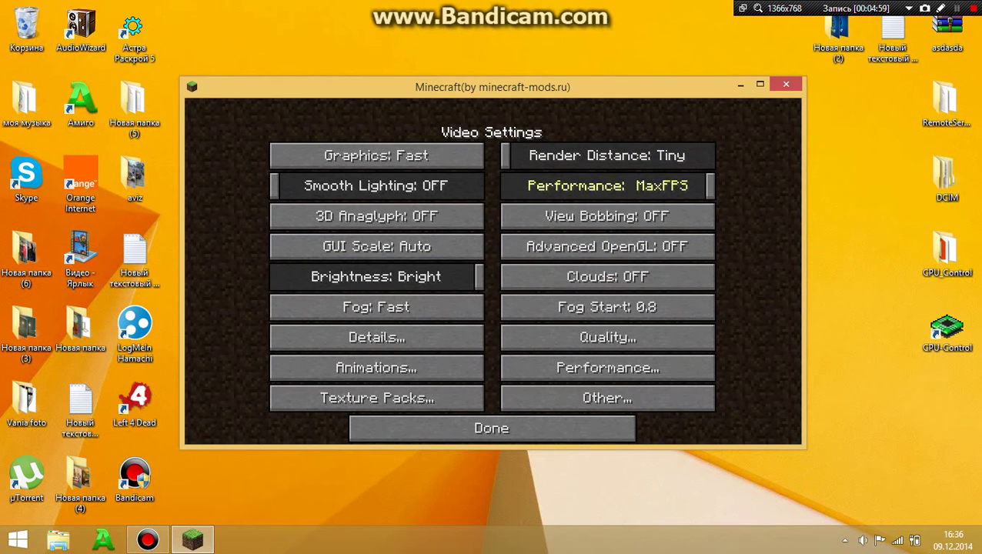
mouse_move(709, 187)
mouse_down()
mouse_move(521, 186)
mouse_move(723, 186)
mouse_up()
Step: In the quality settings, turn off Random Mobs, Smooth Biomes, Custom Colors, Swamp Colors and Custom Fonts
click(607, 338)
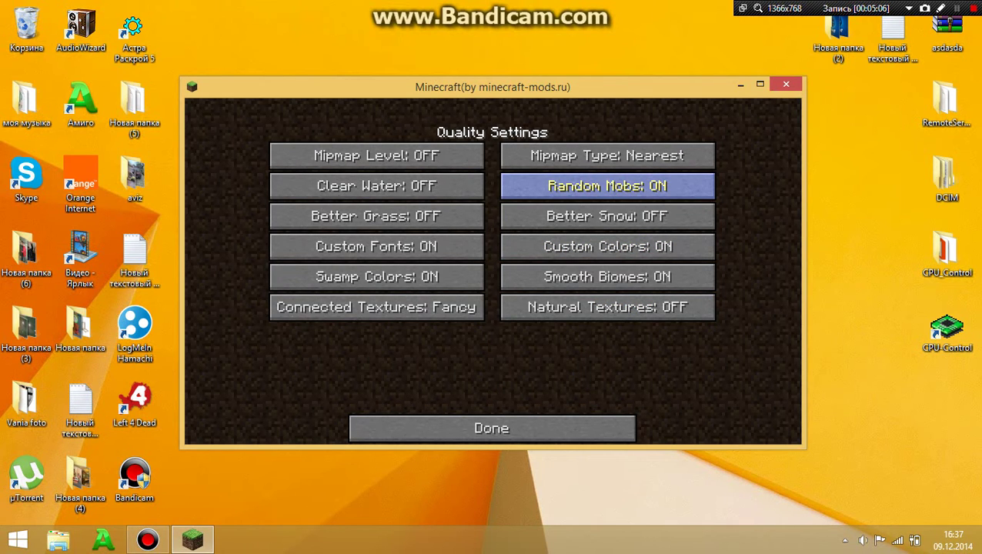
click(608, 186)
click(607, 277)
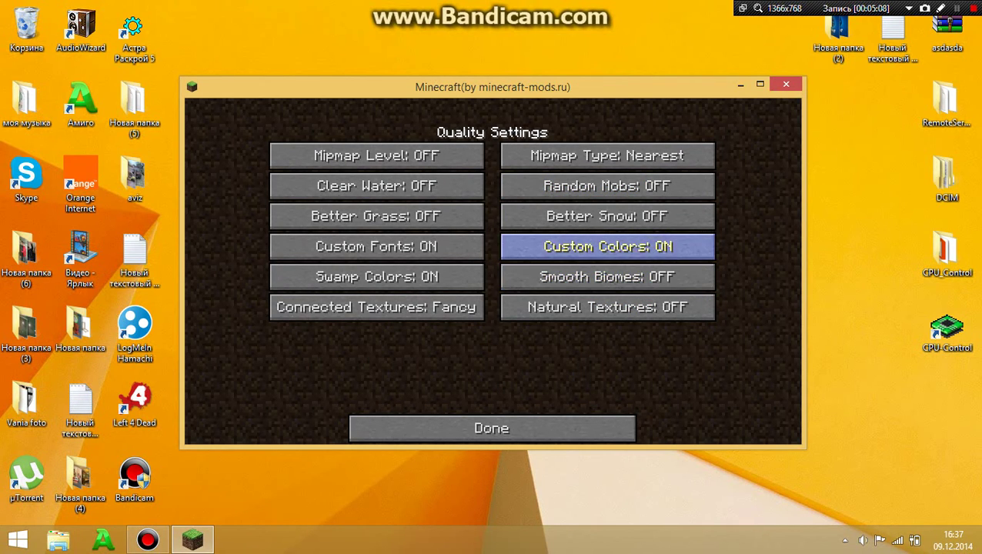
click(607, 246)
click(377, 276)
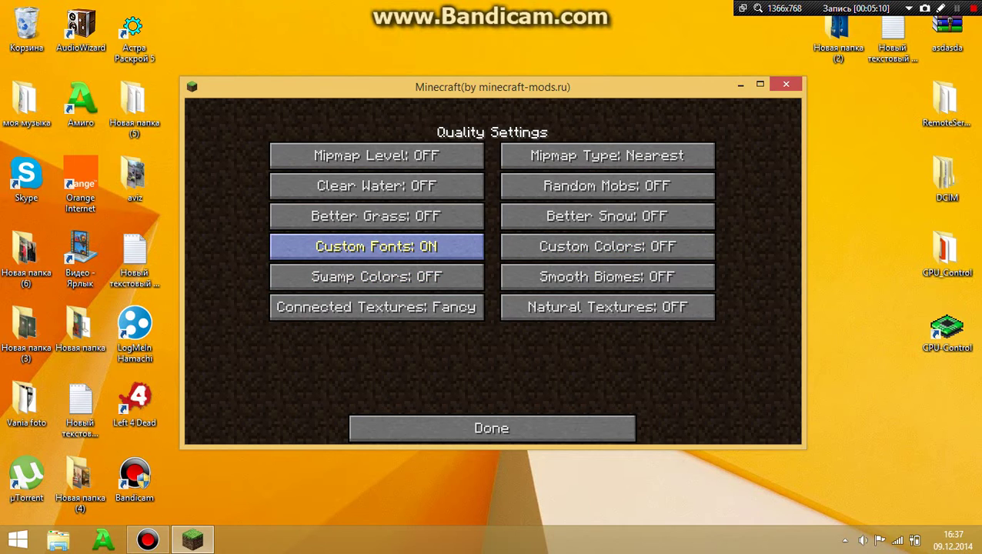
click(377, 246)
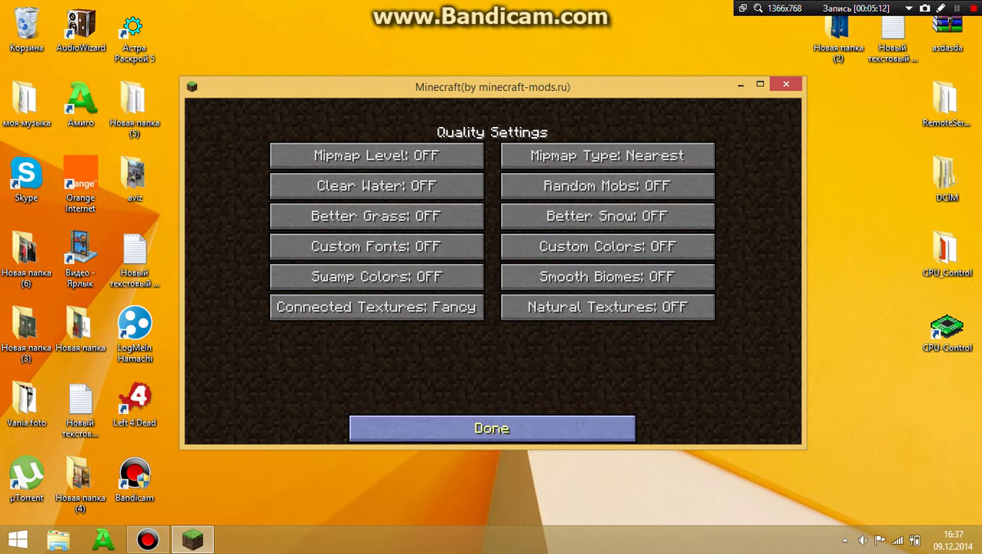
click(492, 428)
Step: Review the performance settings and the other settings without changing any option
click(607, 368)
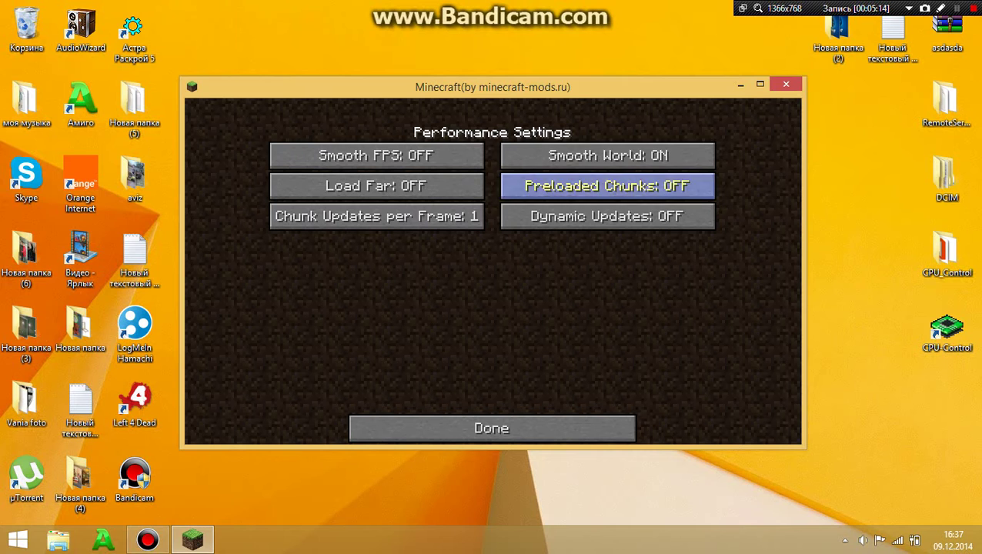
click(492, 428)
click(607, 396)
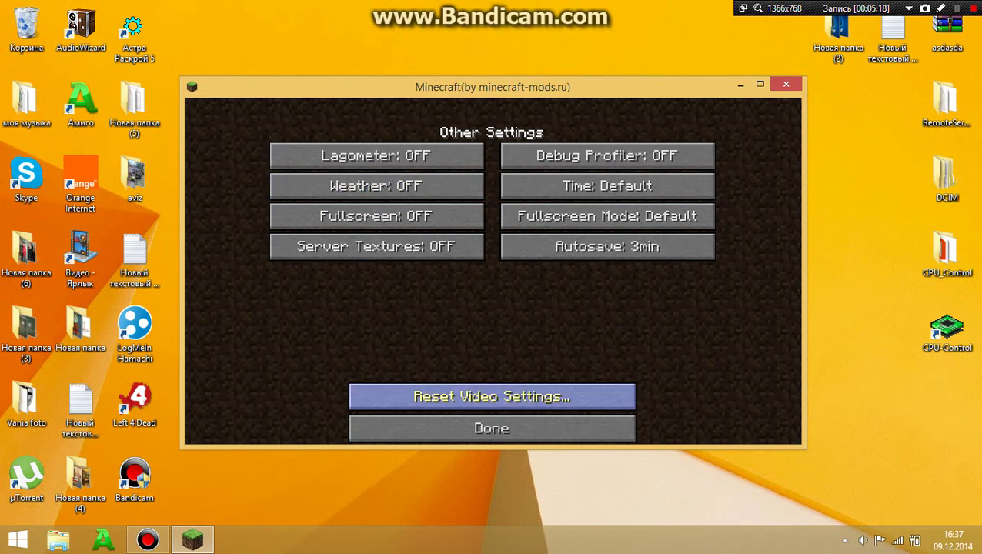
click(492, 428)
Step: Turn all options off at once in the animation settings and return to the video settings
click(375, 368)
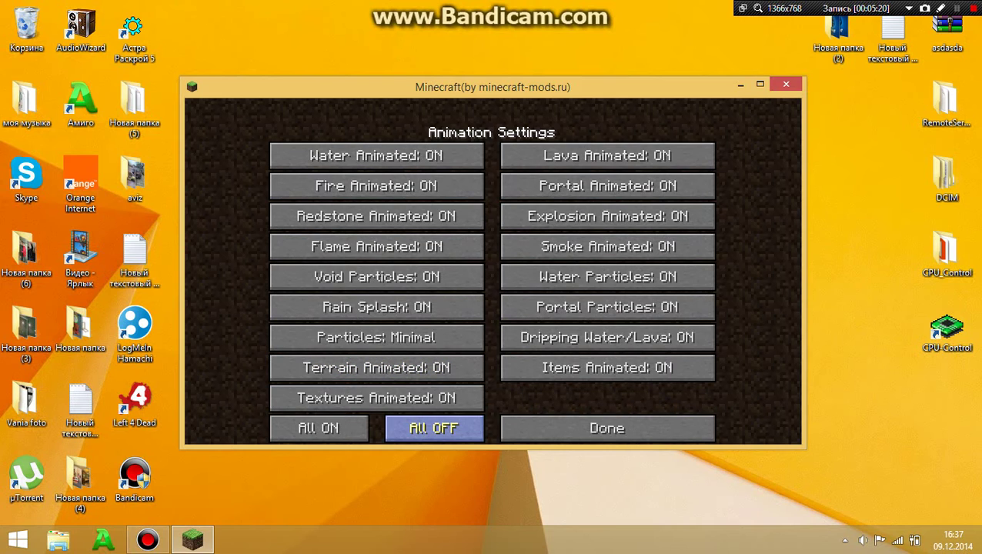
click(434, 428)
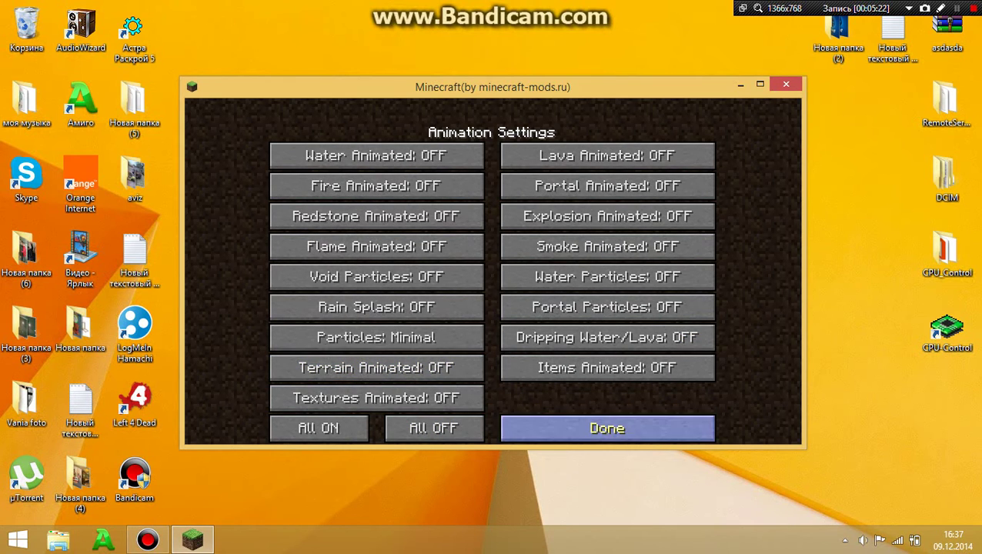
click(607, 428)
Step: In the detail settings, switch Depth Fog, Sun & Moon and Sky off, and set Water, Trees and Clouds to Fast
click(376, 337)
click(376, 307)
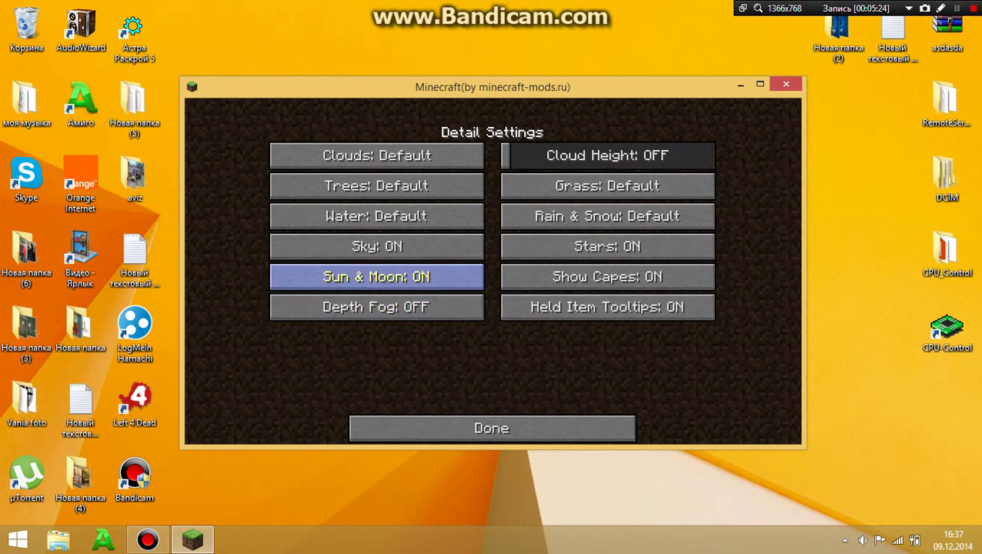
click(376, 276)
click(377, 246)
click(376, 216)
click(376, 217)
click(376, 216)
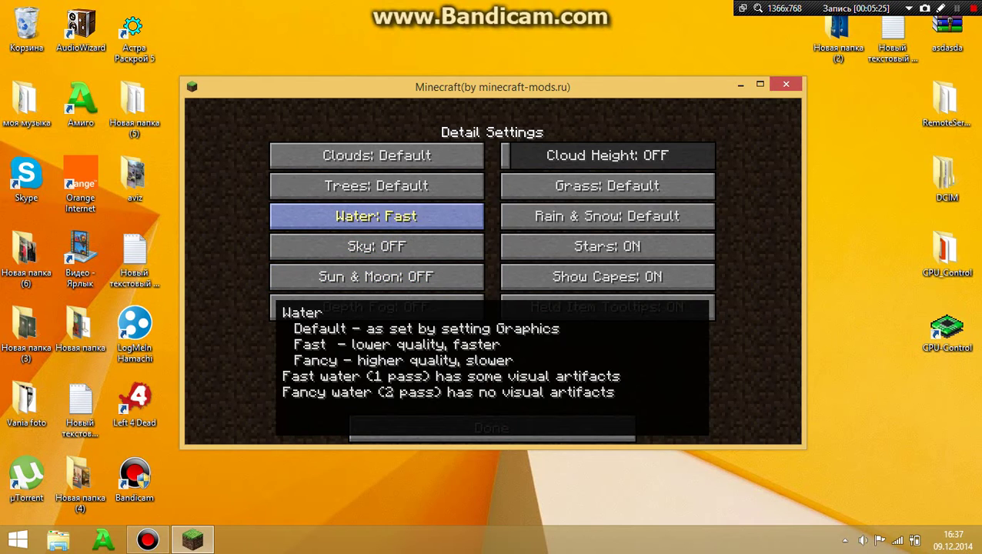
click(376, 186)
click(376, 156)
Step: Switch off Stars, Show Capes and Held Item Tooltips, set Rain & Snow to Fast, and leave the detail settings
click(608, 246)
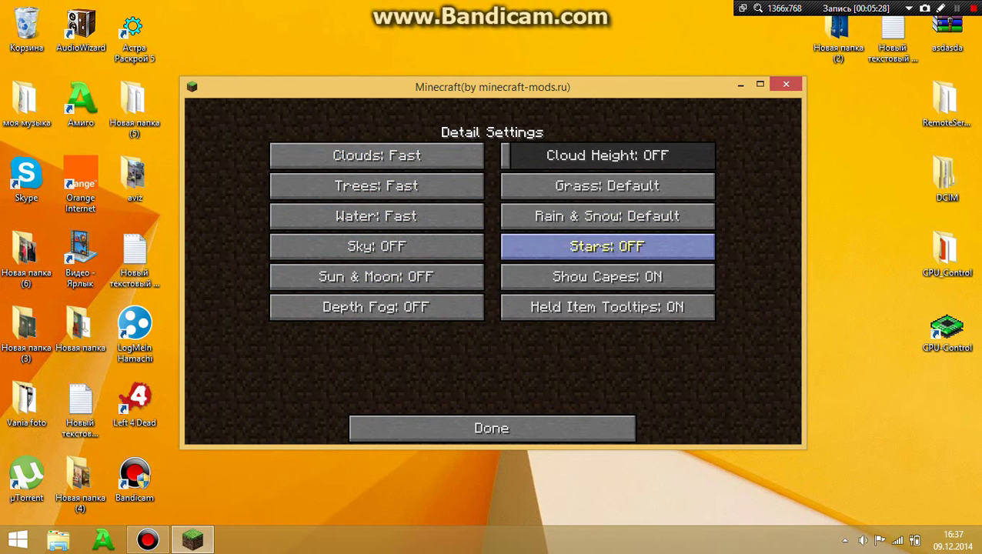
click(608, 276)
click(608, 306)
click(607, 217)
click(608, 186)
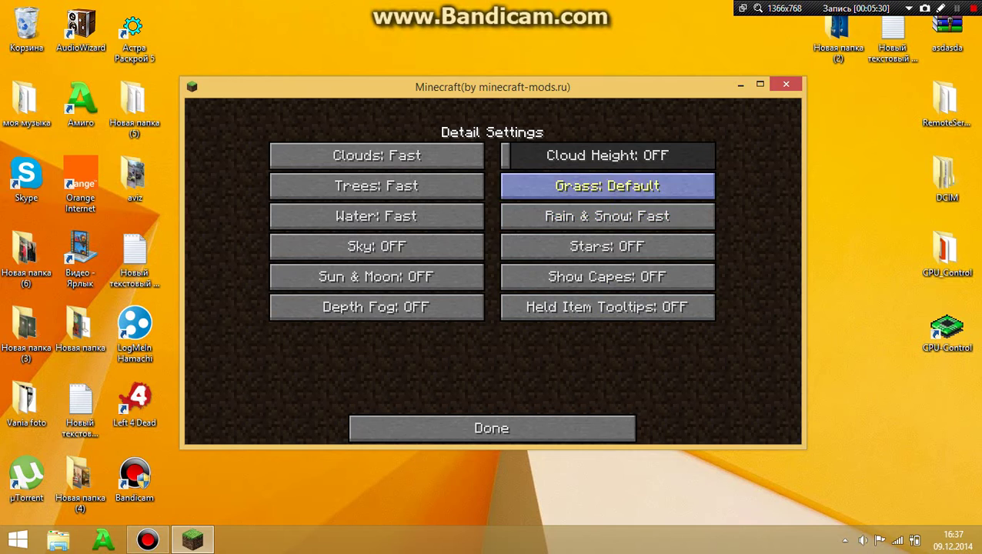
click(492, 428)
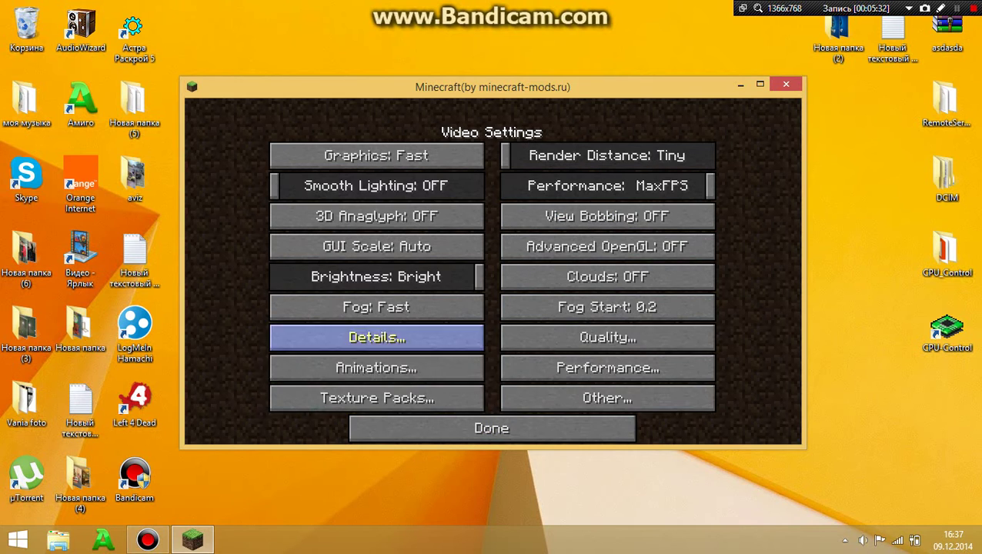
Step: Set Fog to OFF in the video settings and recheck the quality settings
click(376, 306)
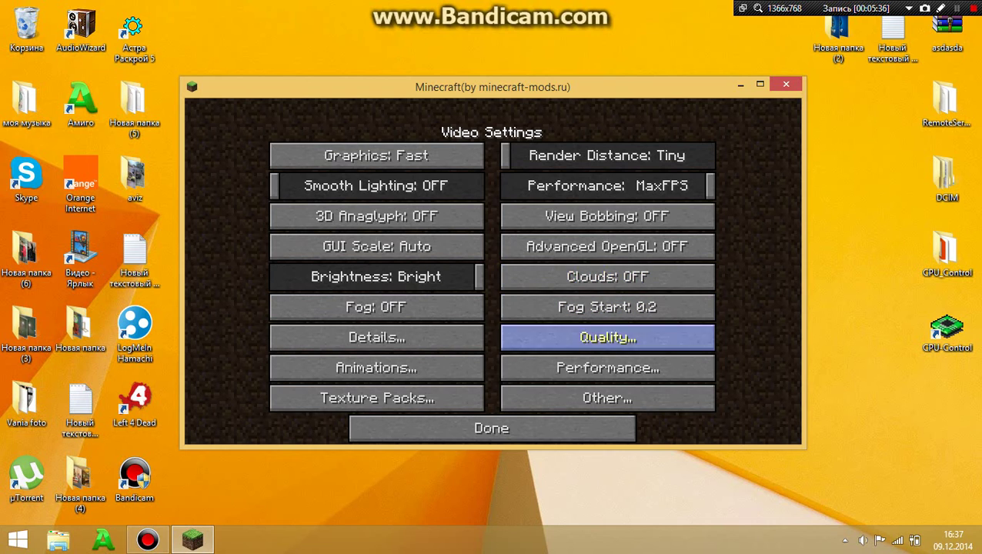
click(608, 337)
click(492, 428)
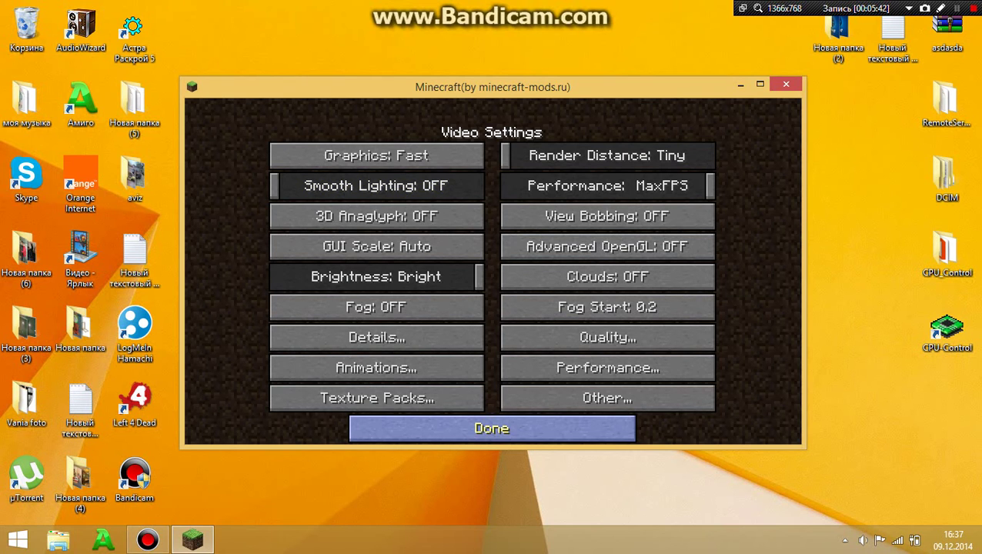
Step: Leave the options and load the most recently played New World in singleplayer
click(492, 428)
click(491, 412)
click(491, 265)
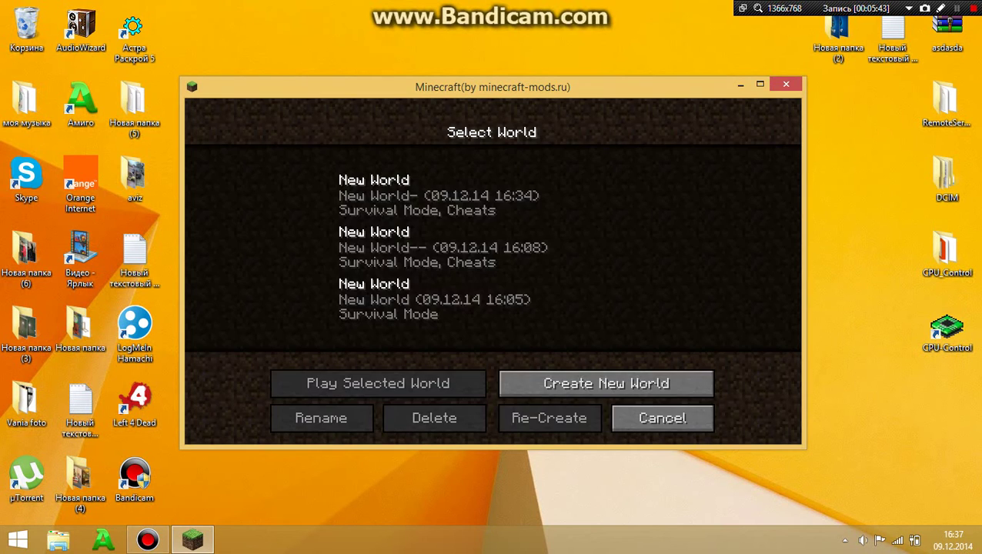
double_click(491, 195)
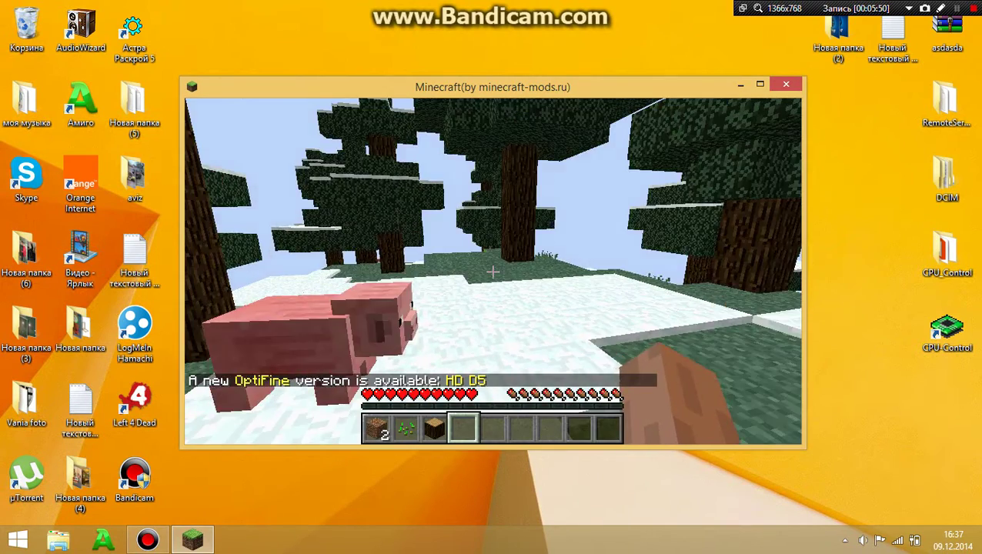
Step: Show the debug overlay and check the frame rate while walking around and cycling through the camera perspectives
key(F3)
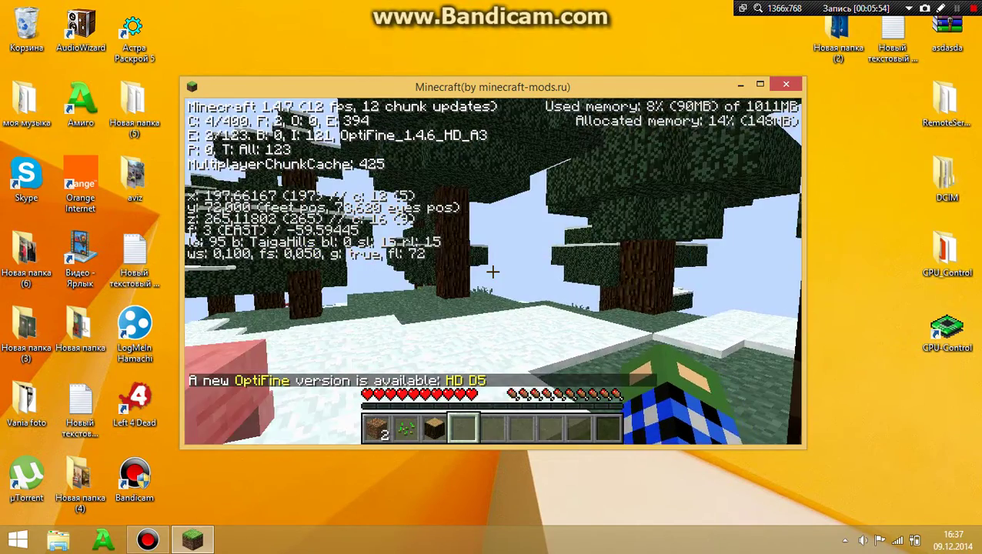
key(s)
key(w)
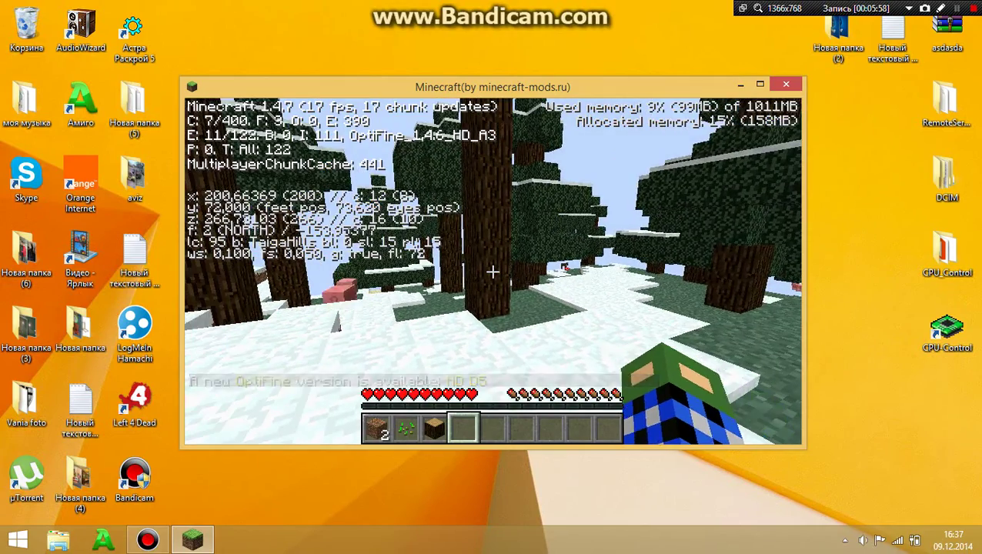
key(F5)
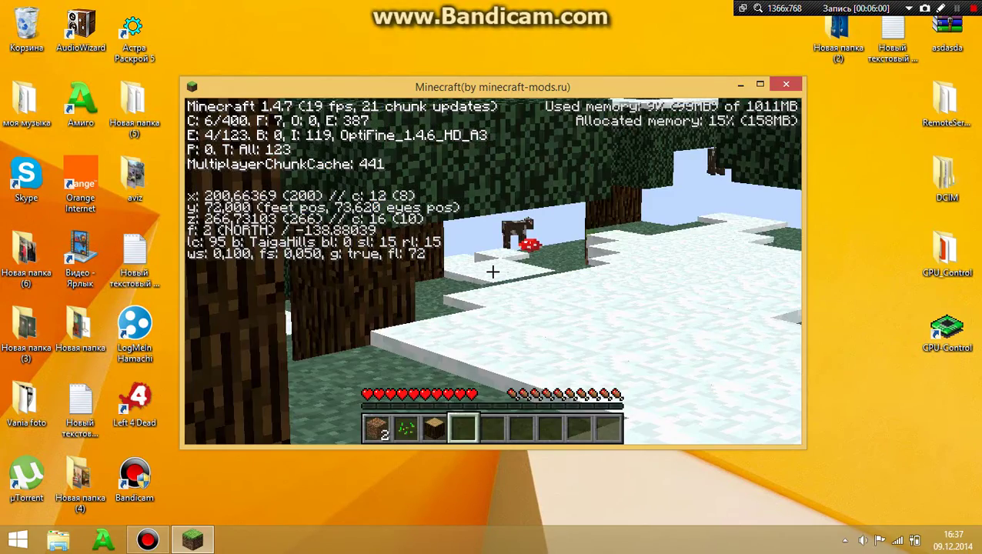
key(F5)
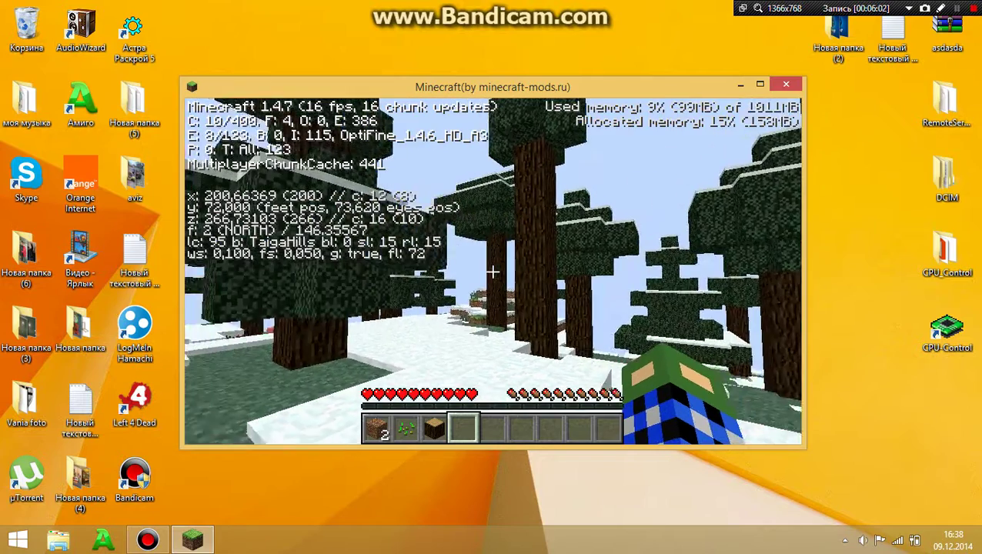
key(F5)
key(F5)
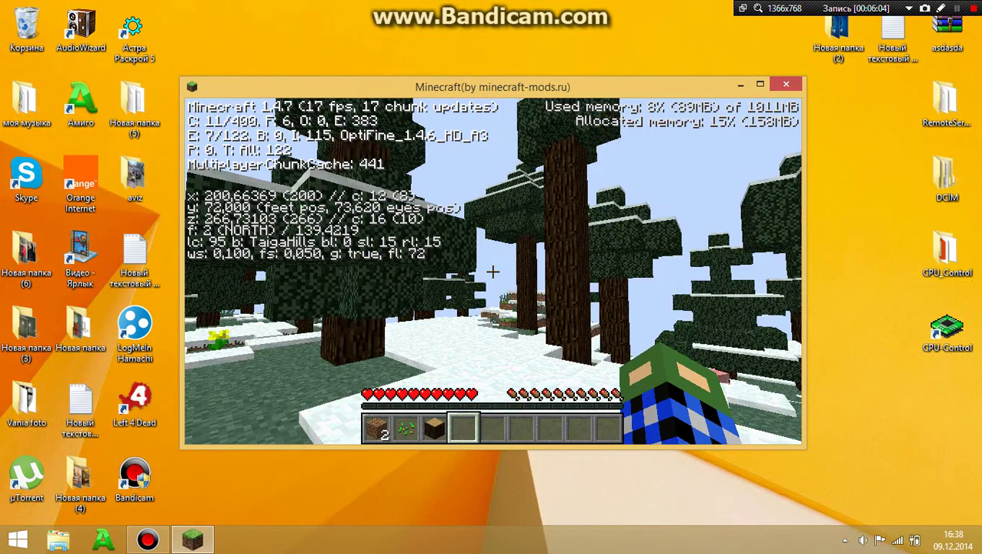
key(F5)
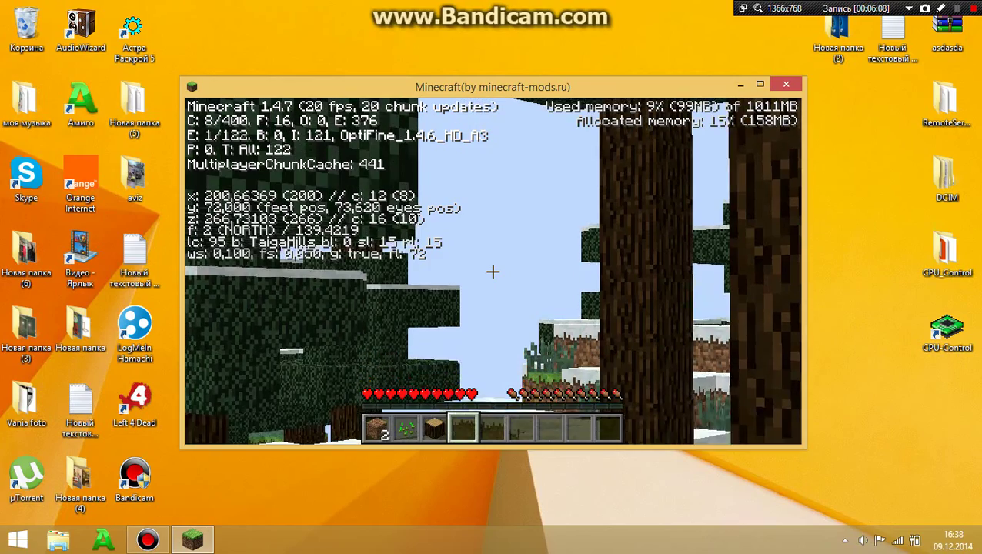
key(F5)
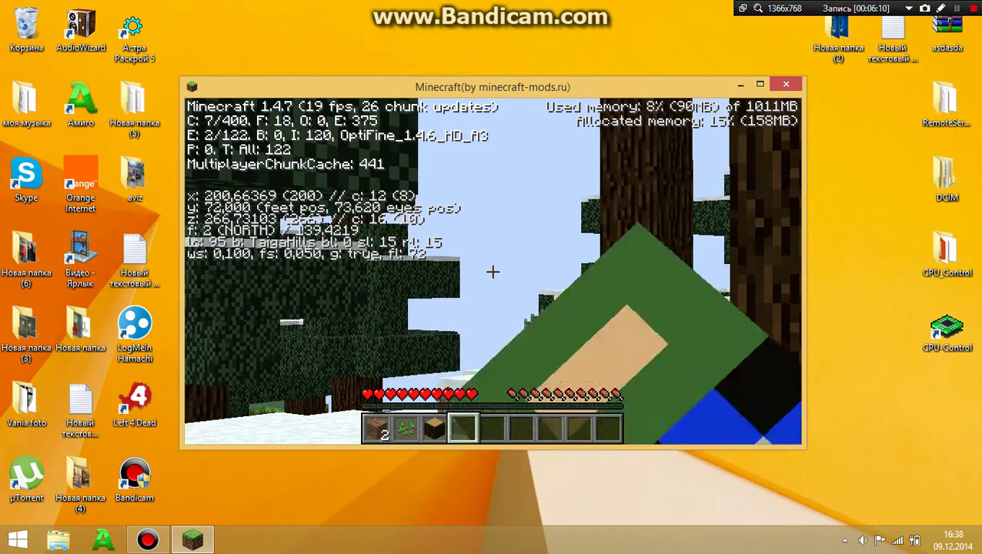
Step: Walk to a tree and break its lower logs by hand with the debug overlay on, collecting the wood
key(w)
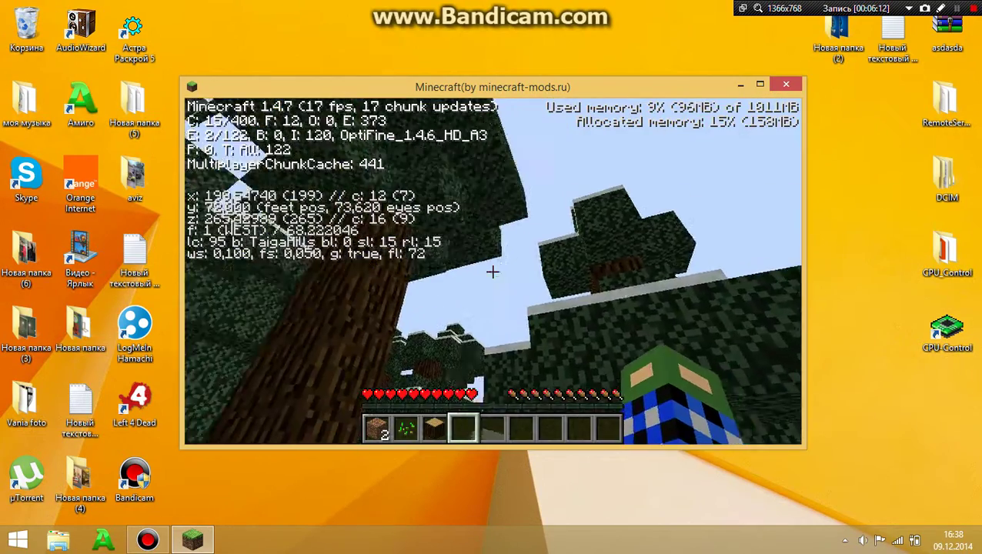
key(w)
click(493, 271)
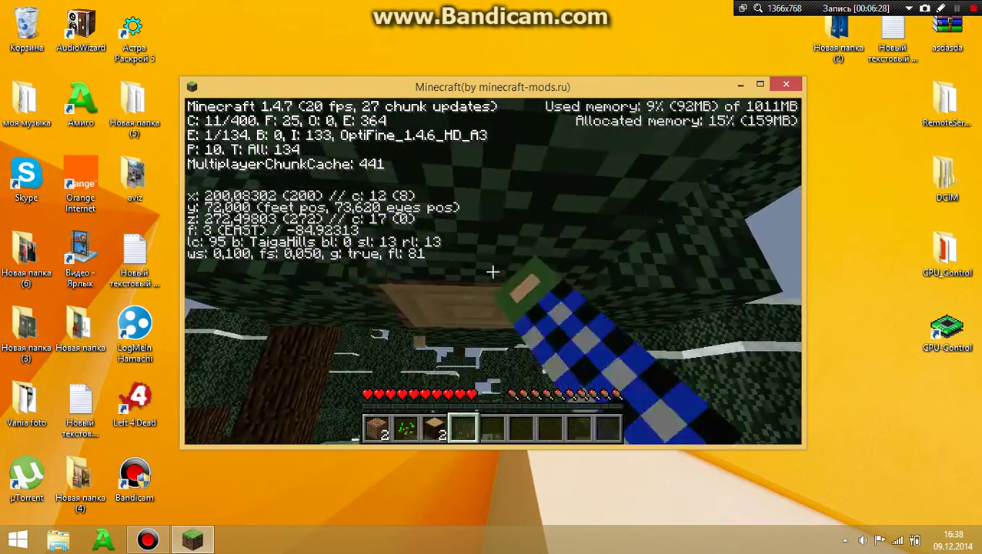
click(493, 272)
key(w)
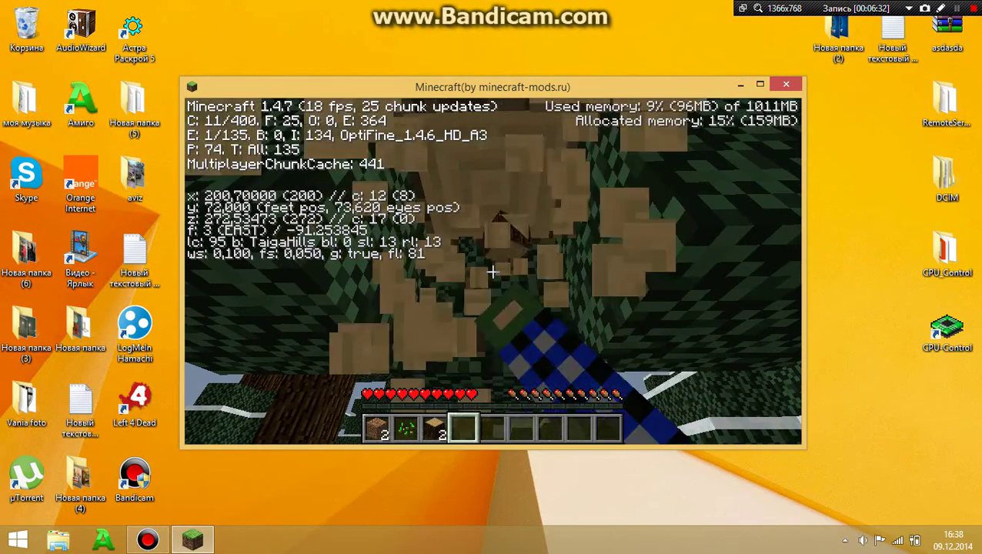
key(w)
key(space)
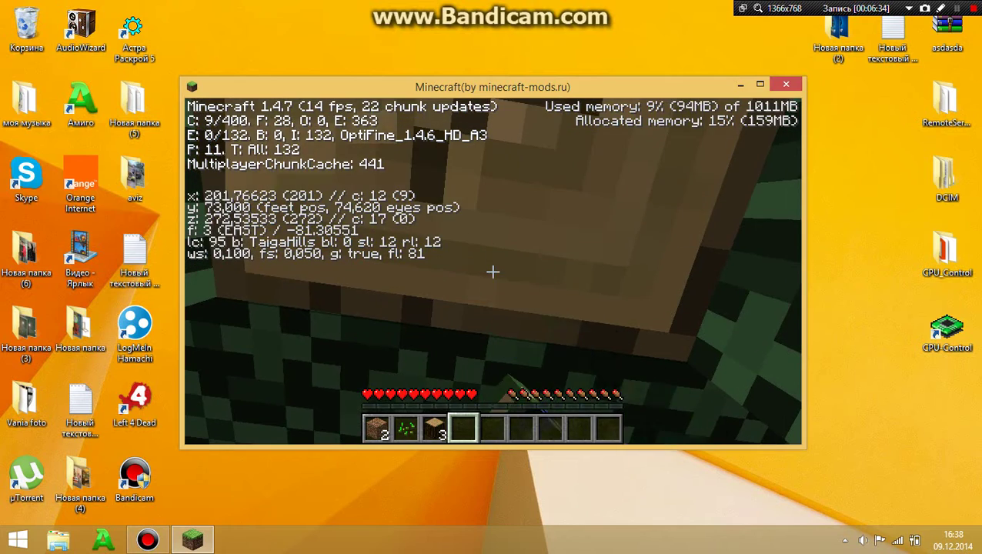
Step: Break the remaining logs up the trunk from inside the tree and collect them
key(s)
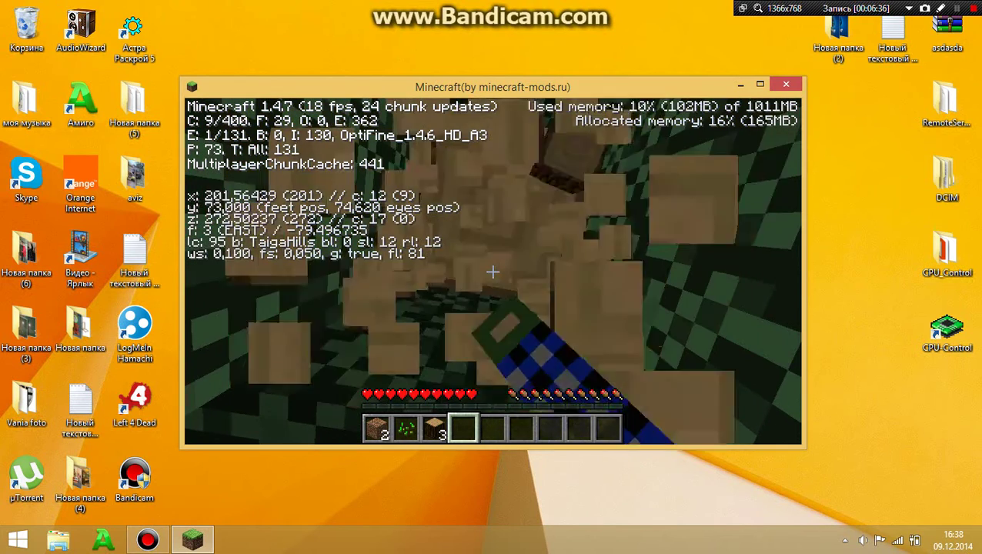
click(492, 271)
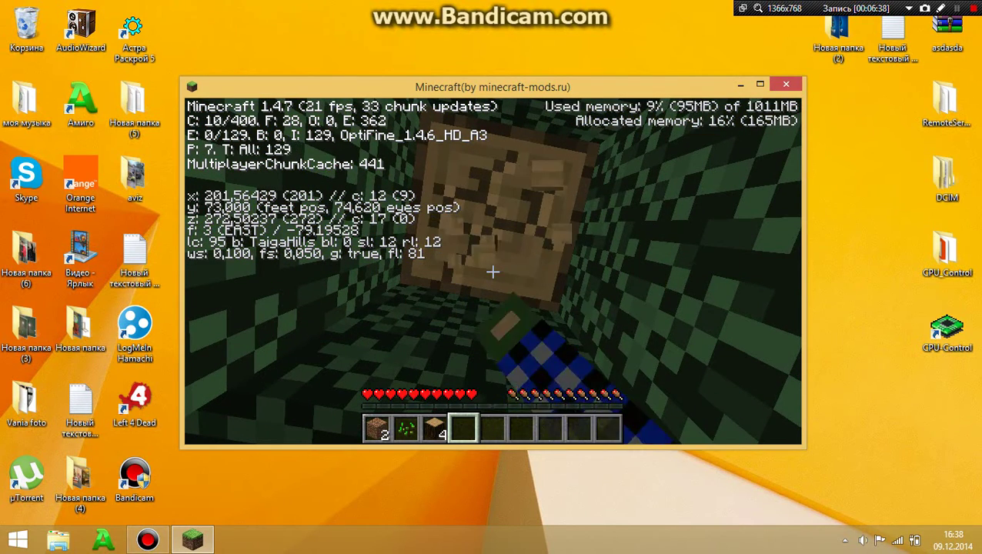
click(493, 271)
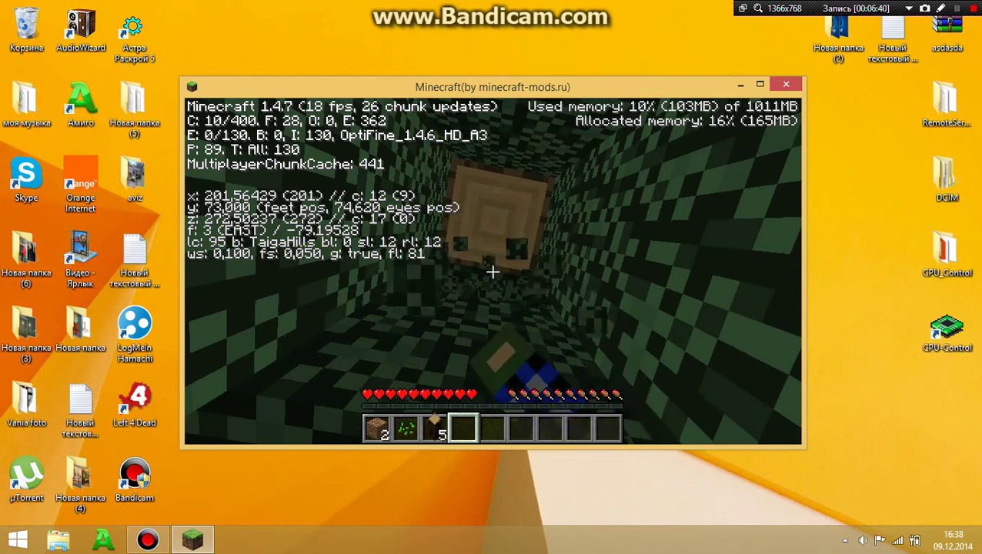
key(F5)
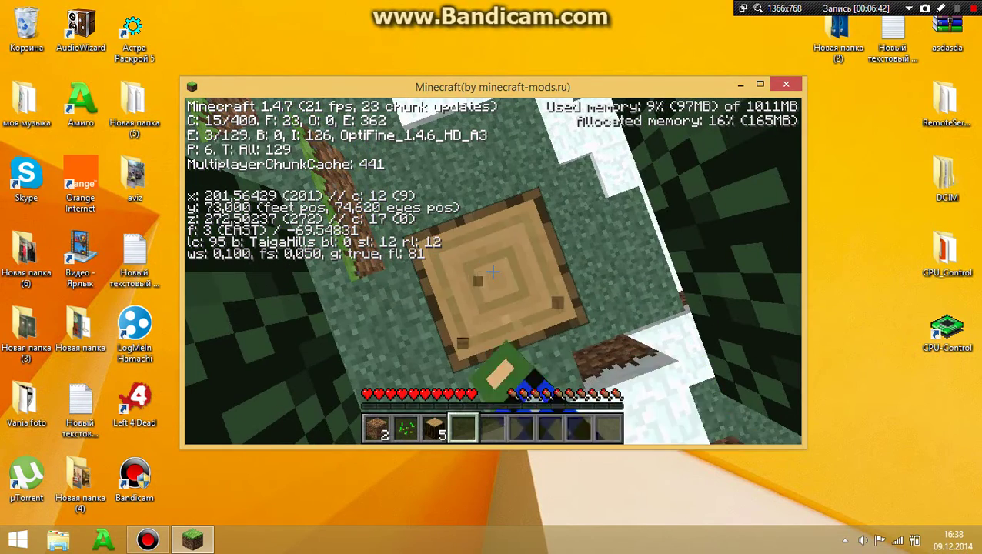
click(493, 271)
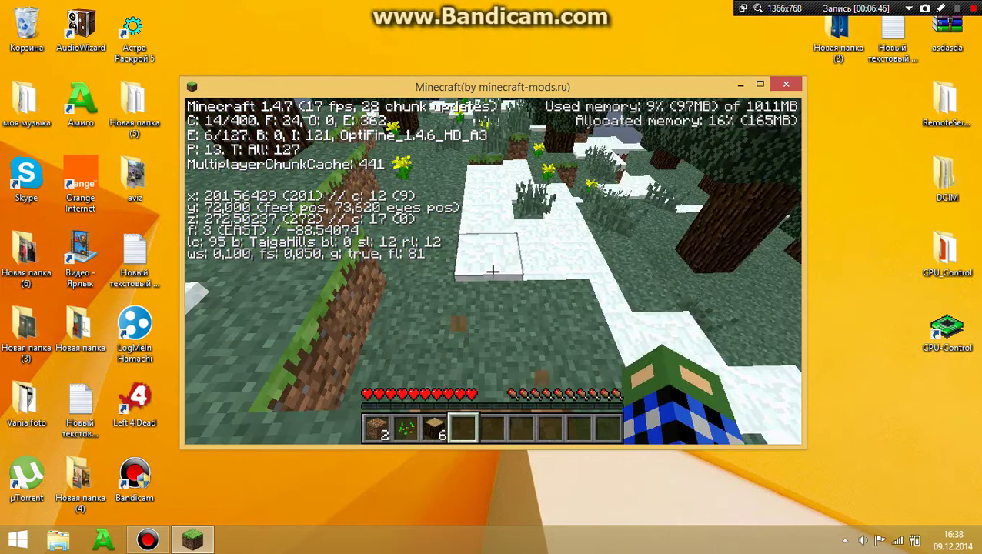
Step: Save and quit the world to the title screen and close the game window
key(Escape)
click(493, 349)
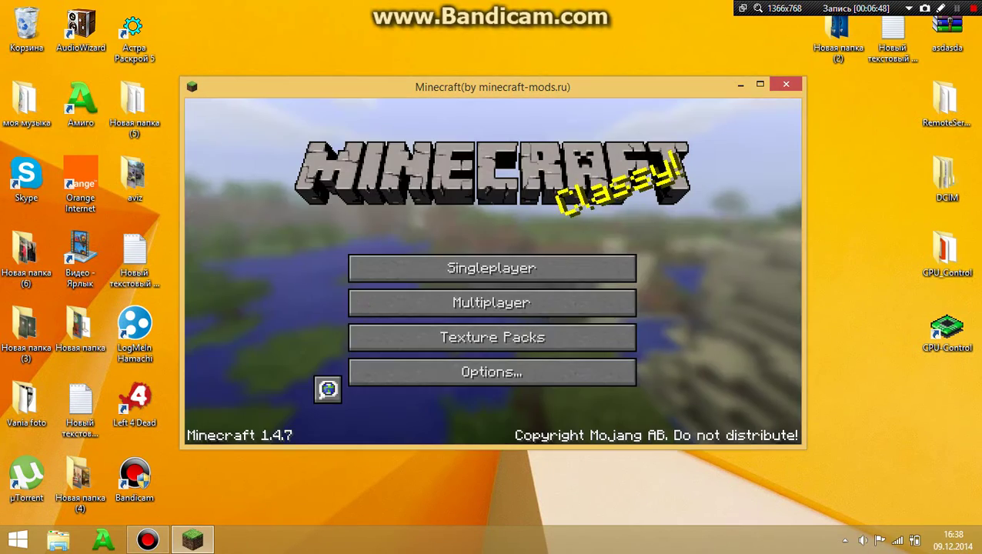
click(786, 85)
Step: Search Windows for "пане" and open Панель управления (Control Panel)
key(super)
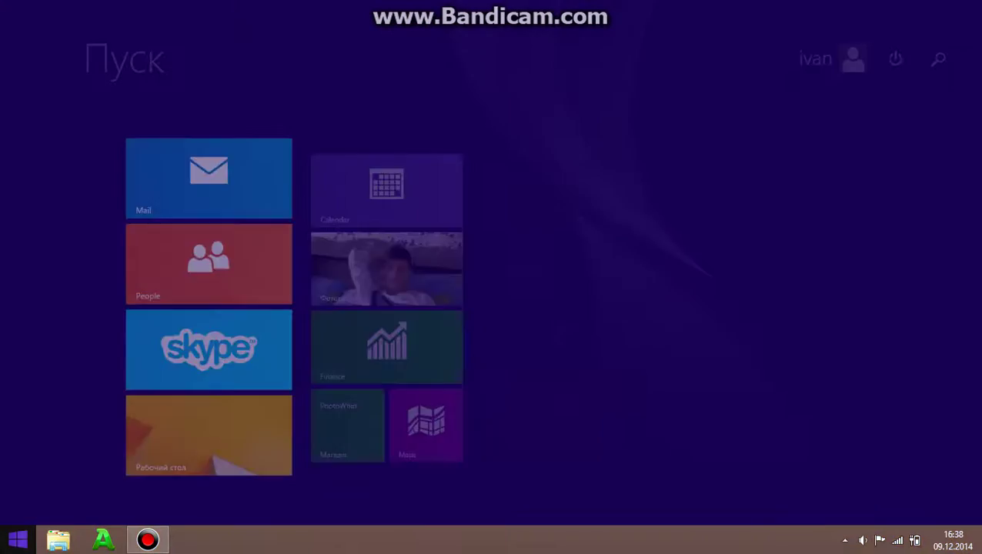
click(938, 59)
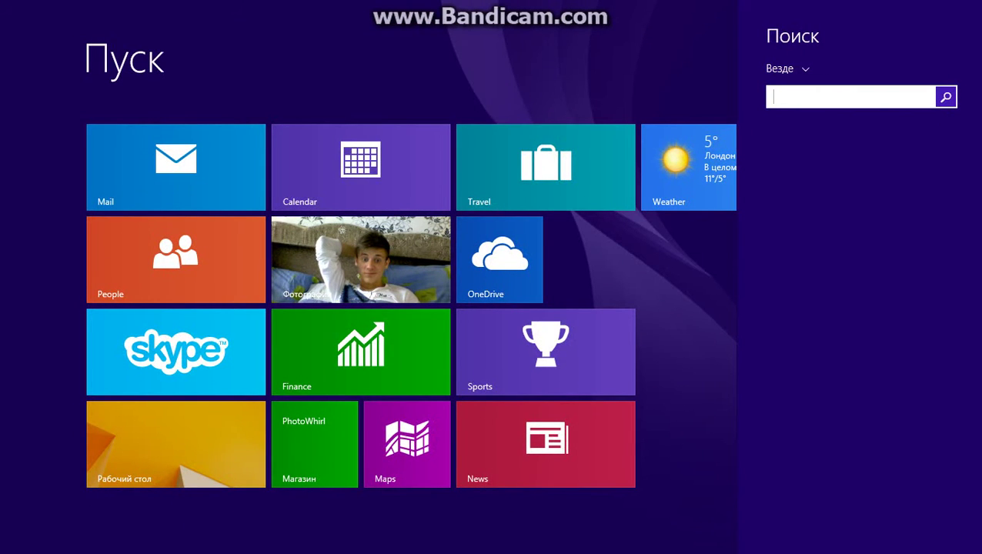
text(пан)
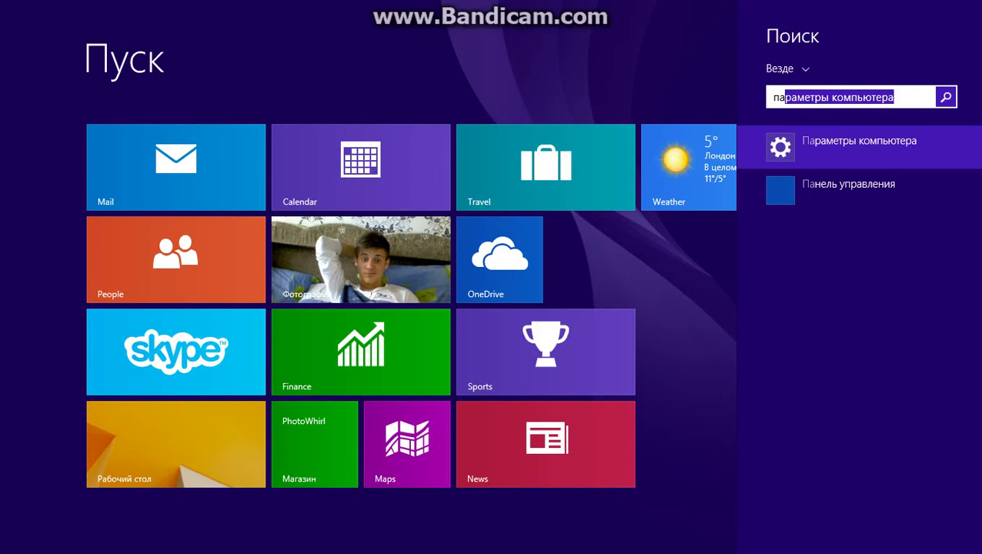
text(е)
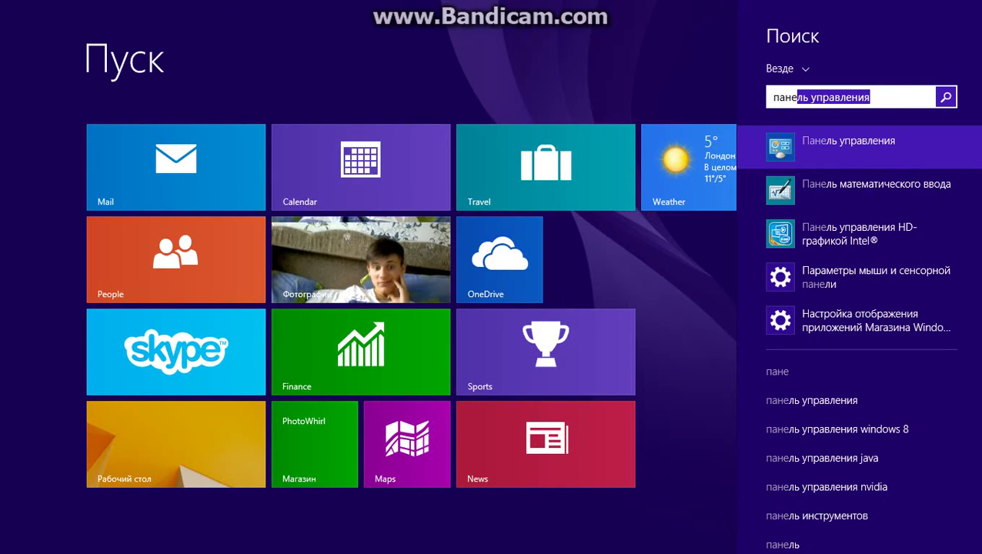
key(Return)
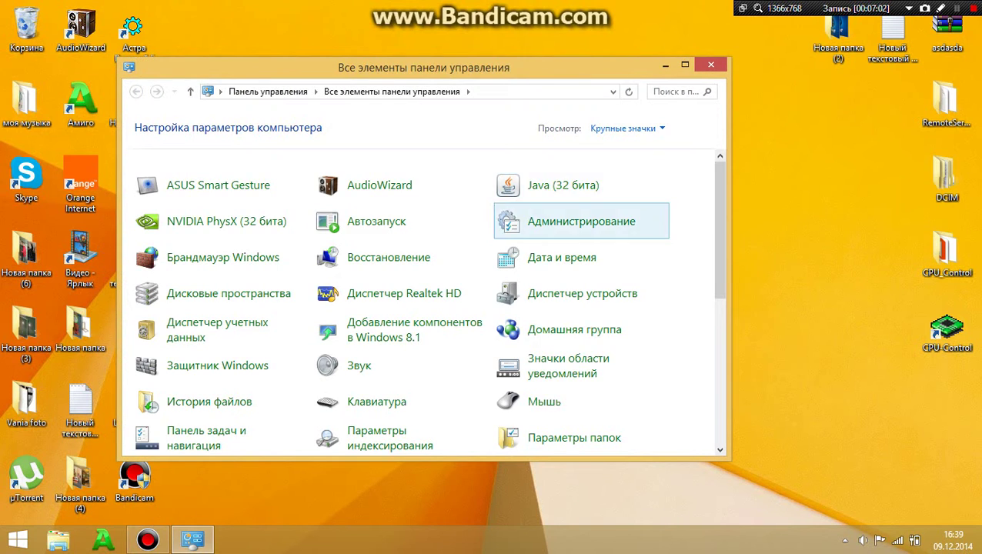
scroll(423, 300, down, 8)
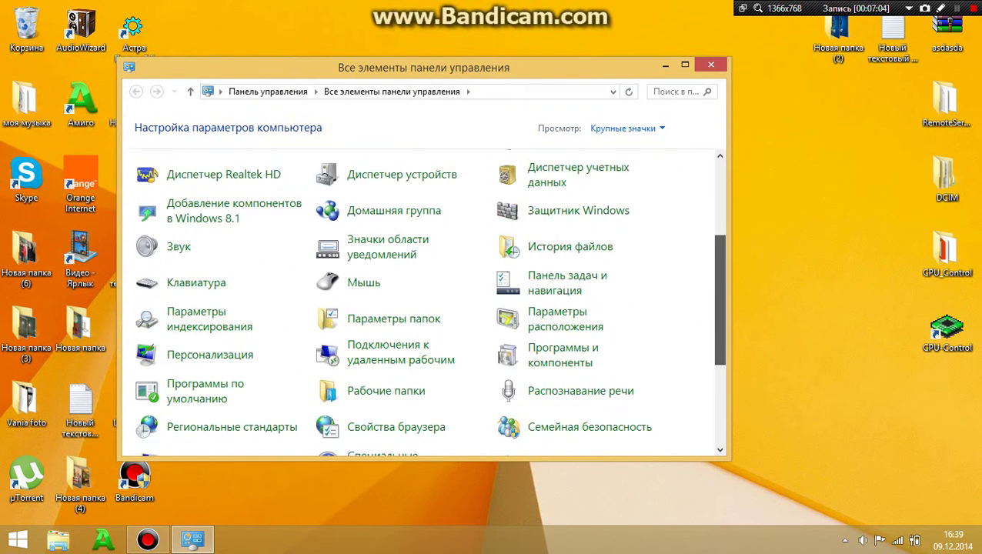
scroll(424, 300, up, 4)
scroll(423, 300, up, 4)
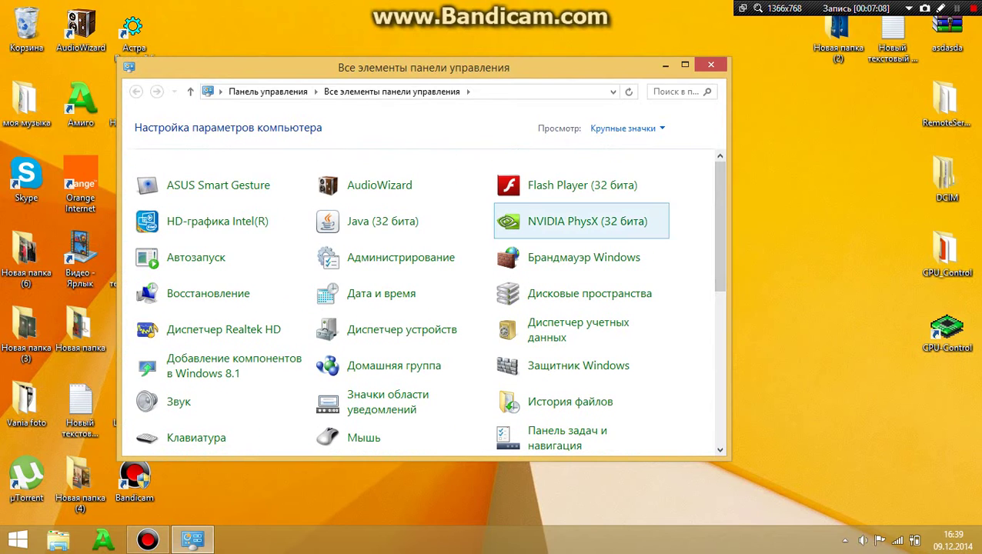
click(587, 221)
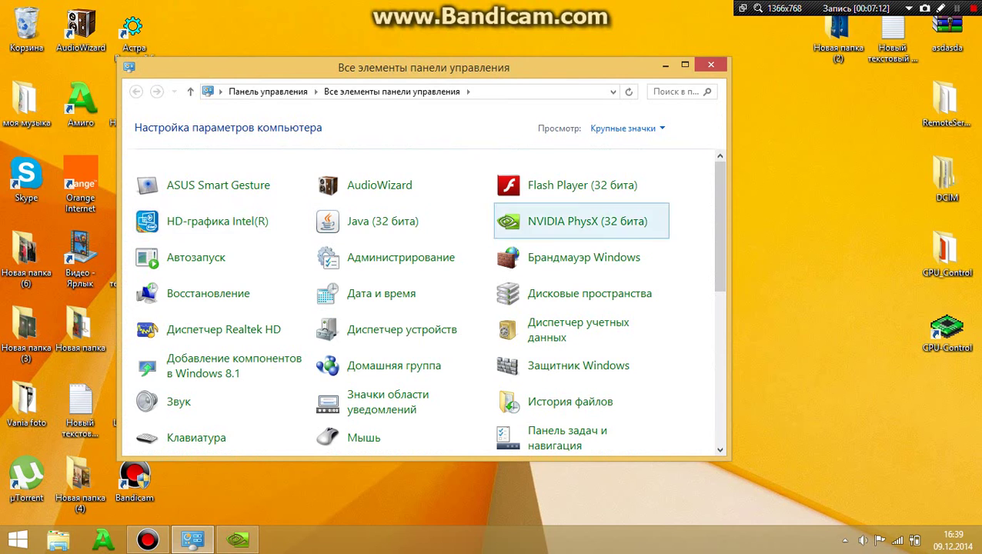
scroll(429, 299, down, 1)
scroll(429, 299, up, 1)
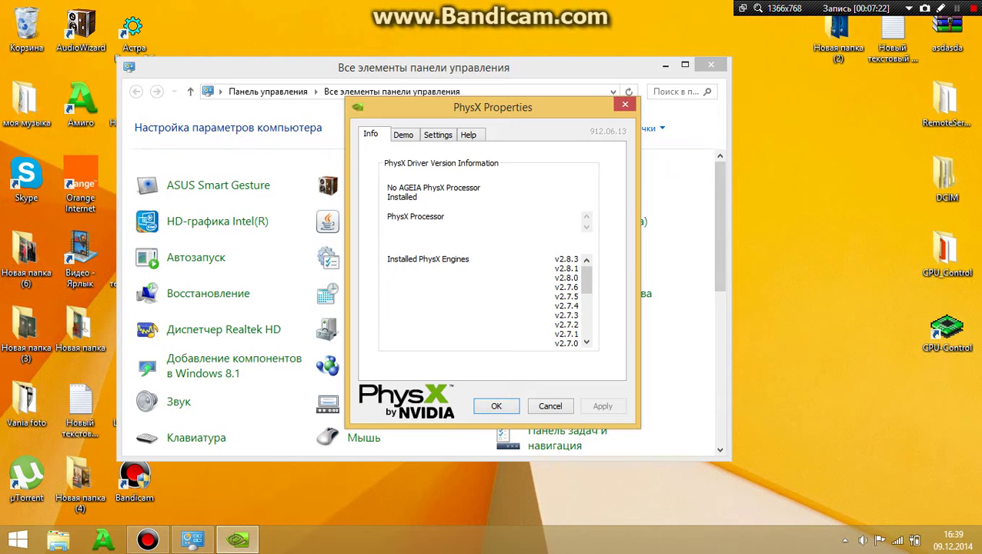
click(551, 406)
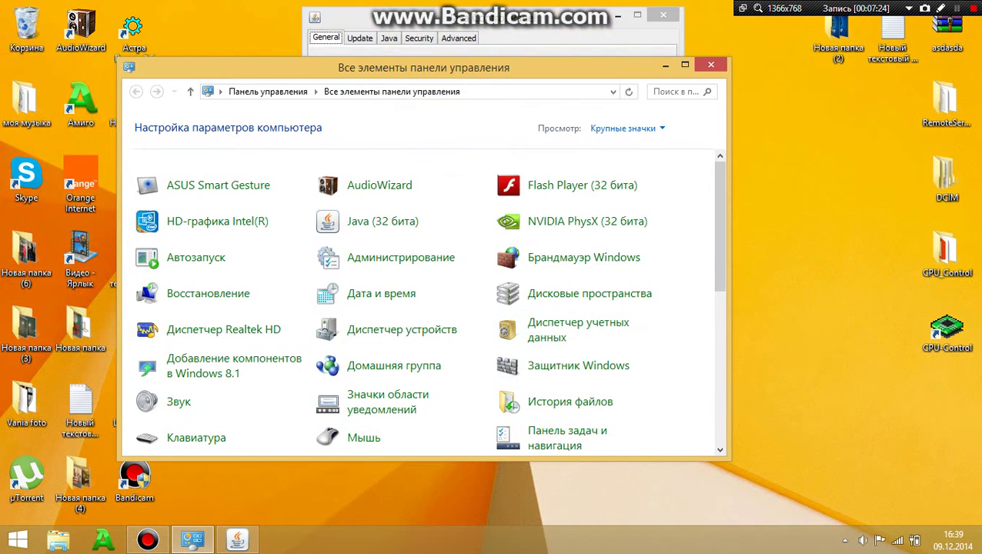
Step: In the Java Control Panel, review the Runtime Parameters of the user's Java 1.7 entry and accept the runtime settings
click(389, 38)
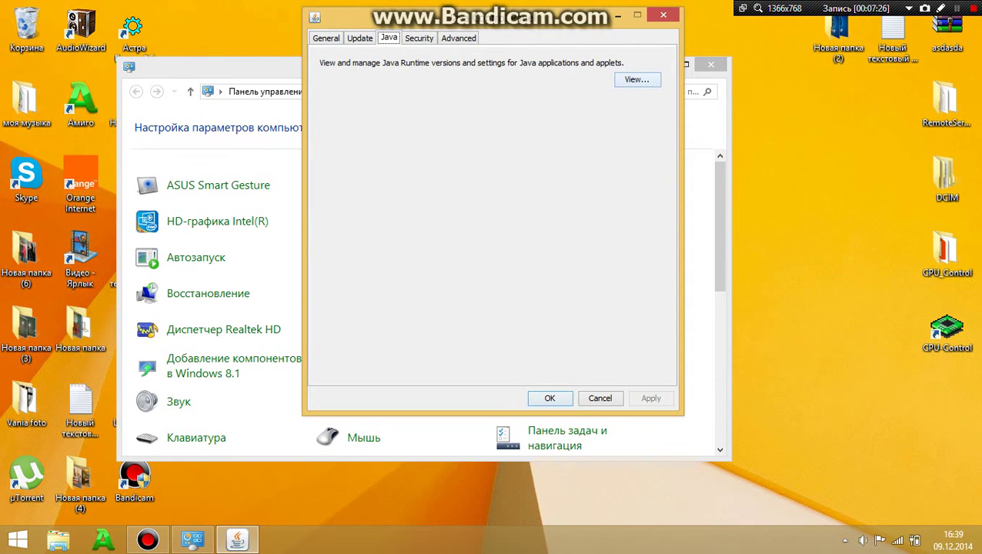
click(636, 80)
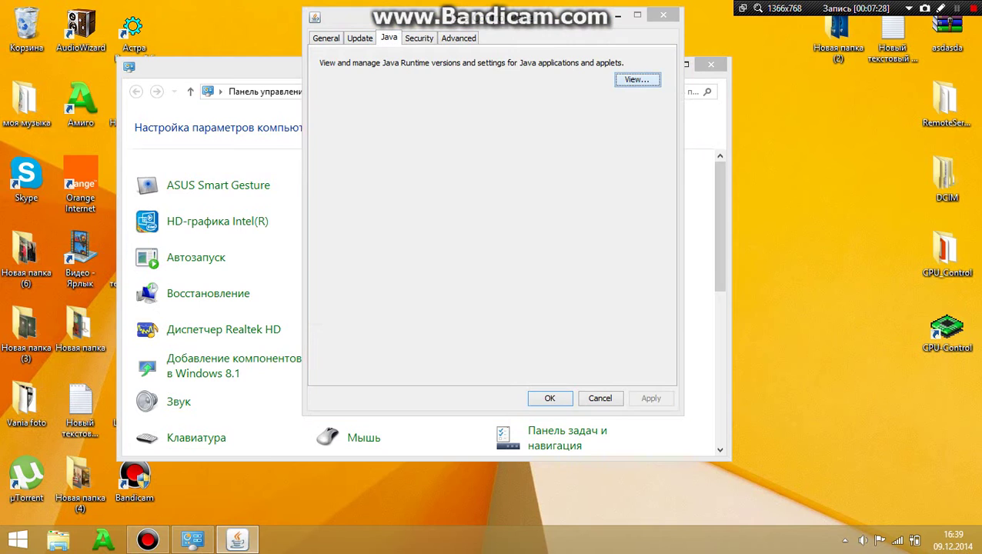
double_click(591, 171)
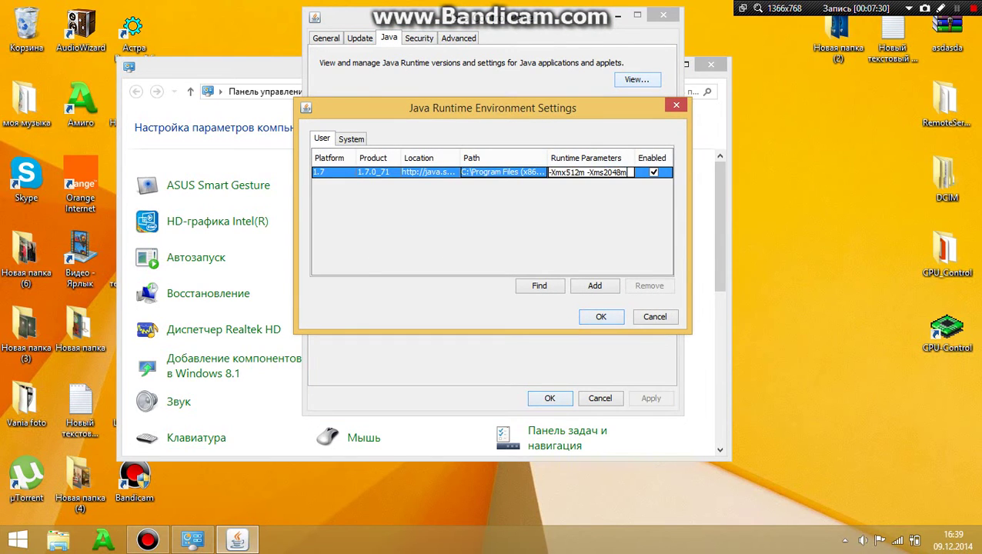
mouse_move(590, 173)
mouse_down()
mouse_move(549, 173)
mouse_move(600, 173)
mouse_up()
click(629, 173)
key(ctrl+a)
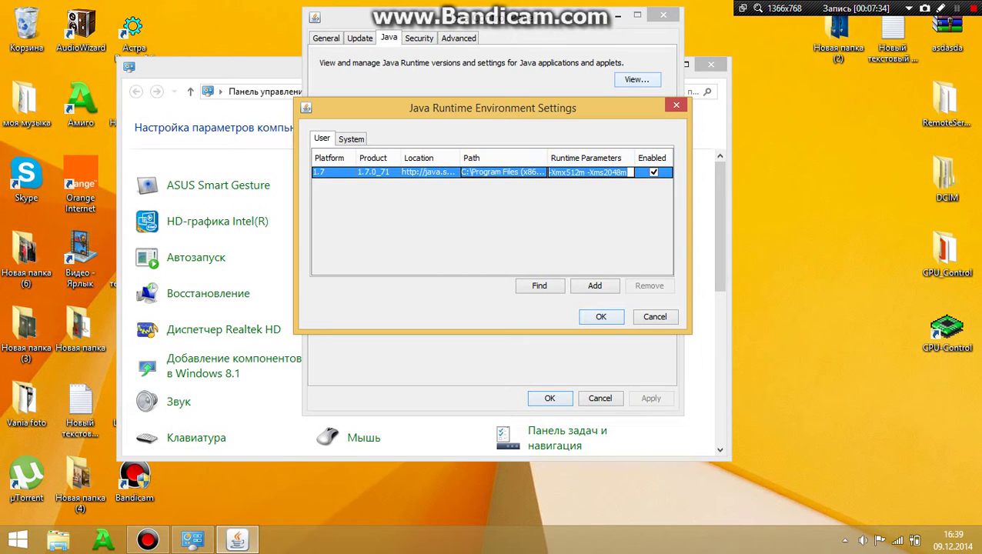
key(Return)
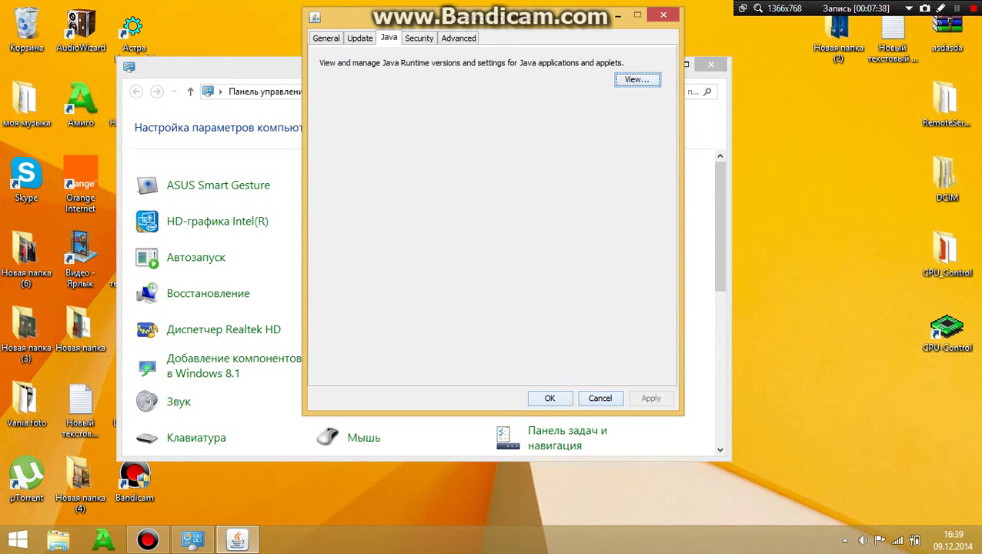
Step: Accept the Java Control Panel settings and close the Windows Control Panel
click(550, 398)
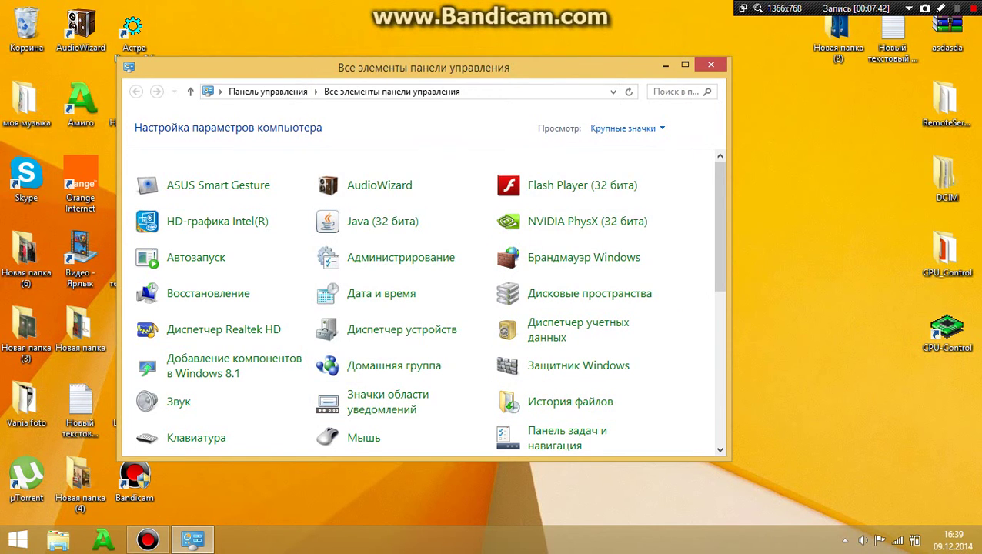
mouse_move(720, 227)
mouse_down()
mouse_move(720, 380)
mouse_move(721, 226)
mouse_up()
click(711, 64)
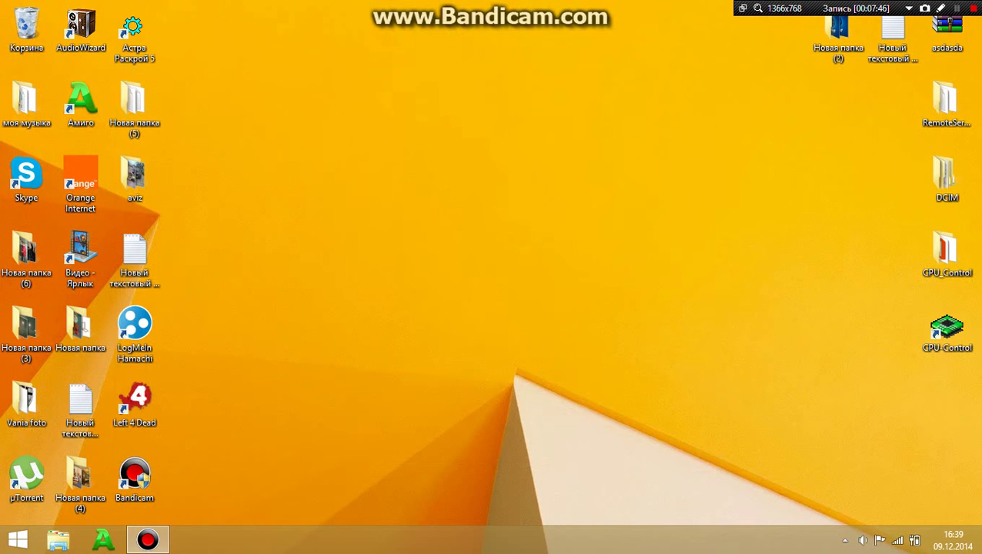
drag(345, 372, 406, 146)
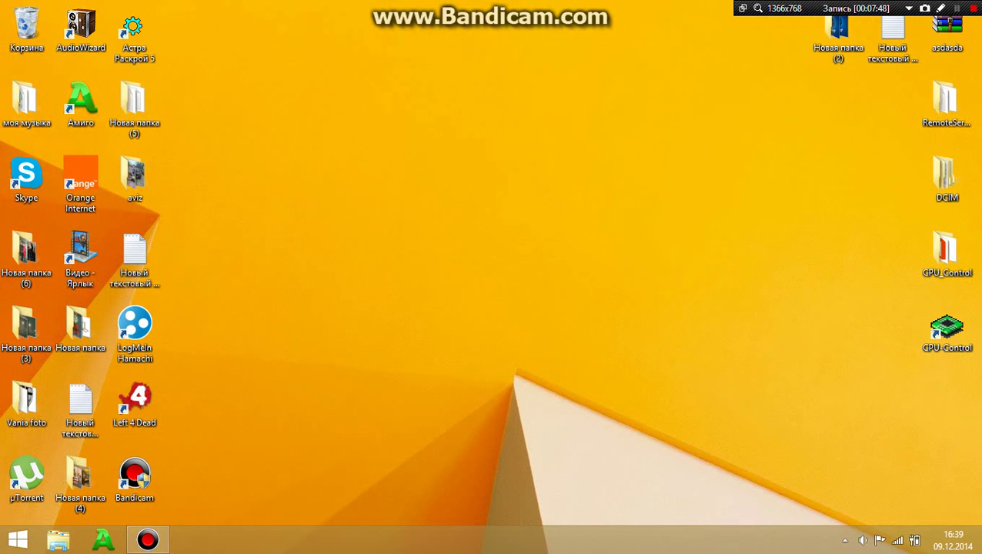
right_click(408, 144)
click(458, 185)
right_click(385, 157)
click(436, 199)
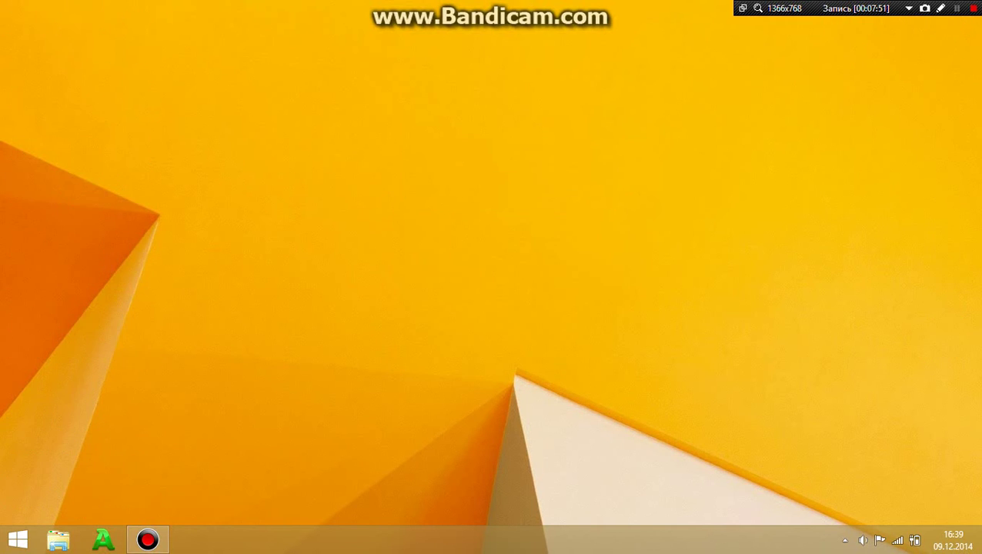
right_click(385, 193)
click(431, 235)
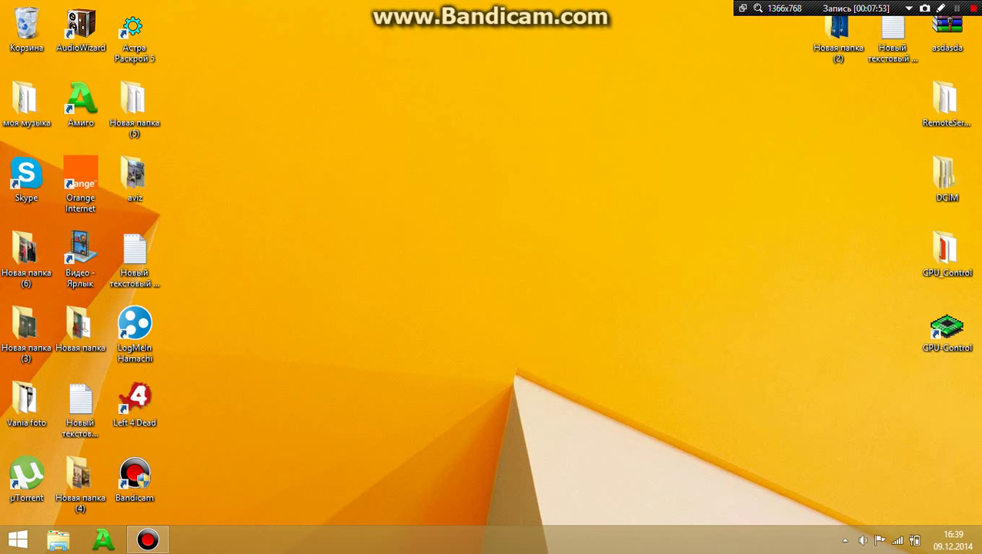
right_click(374, 182)
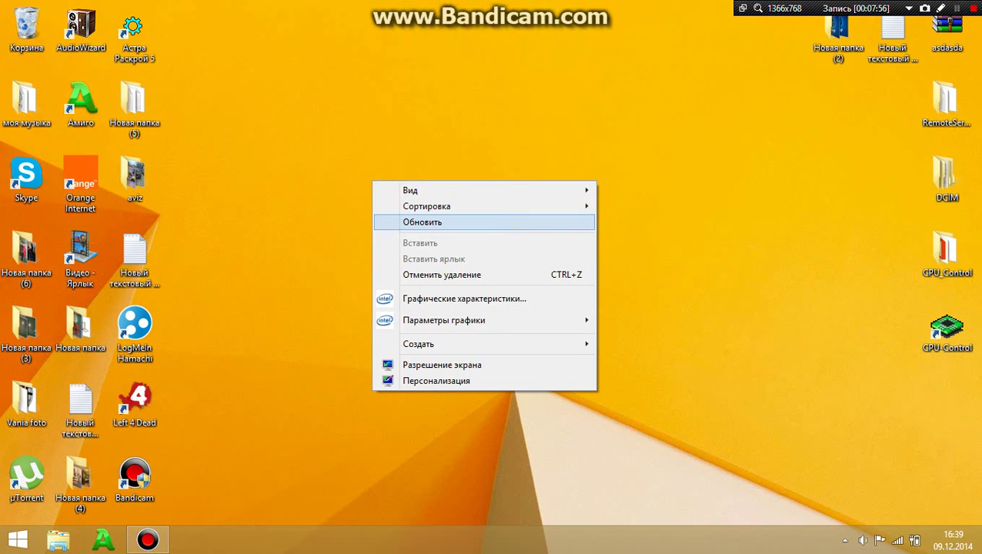
click(429, 222)
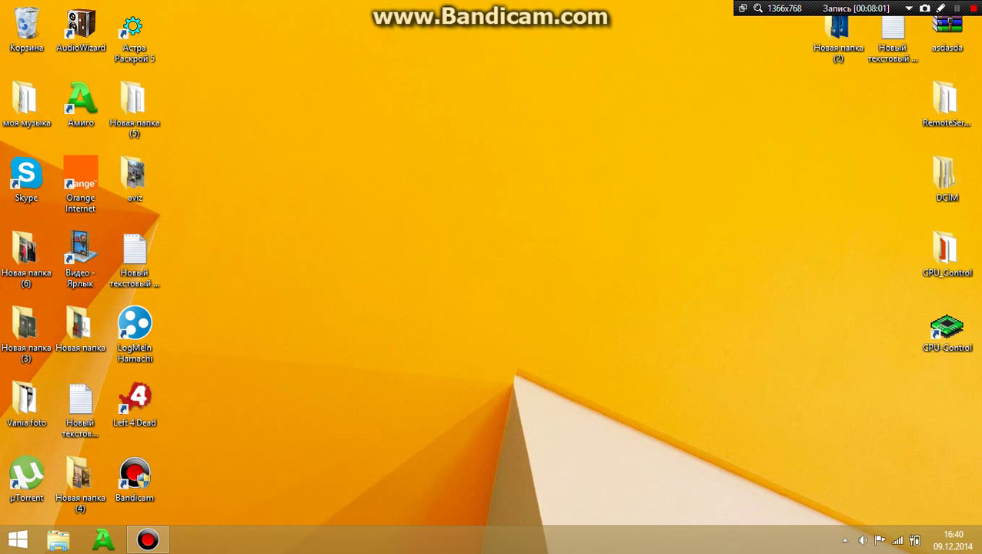
right_click(380, 201)
click(415, 242)
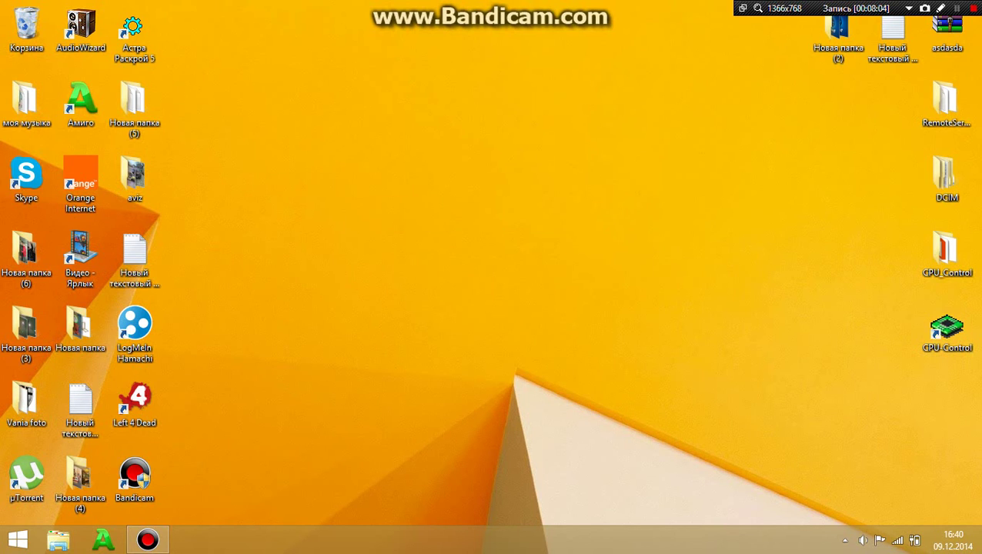